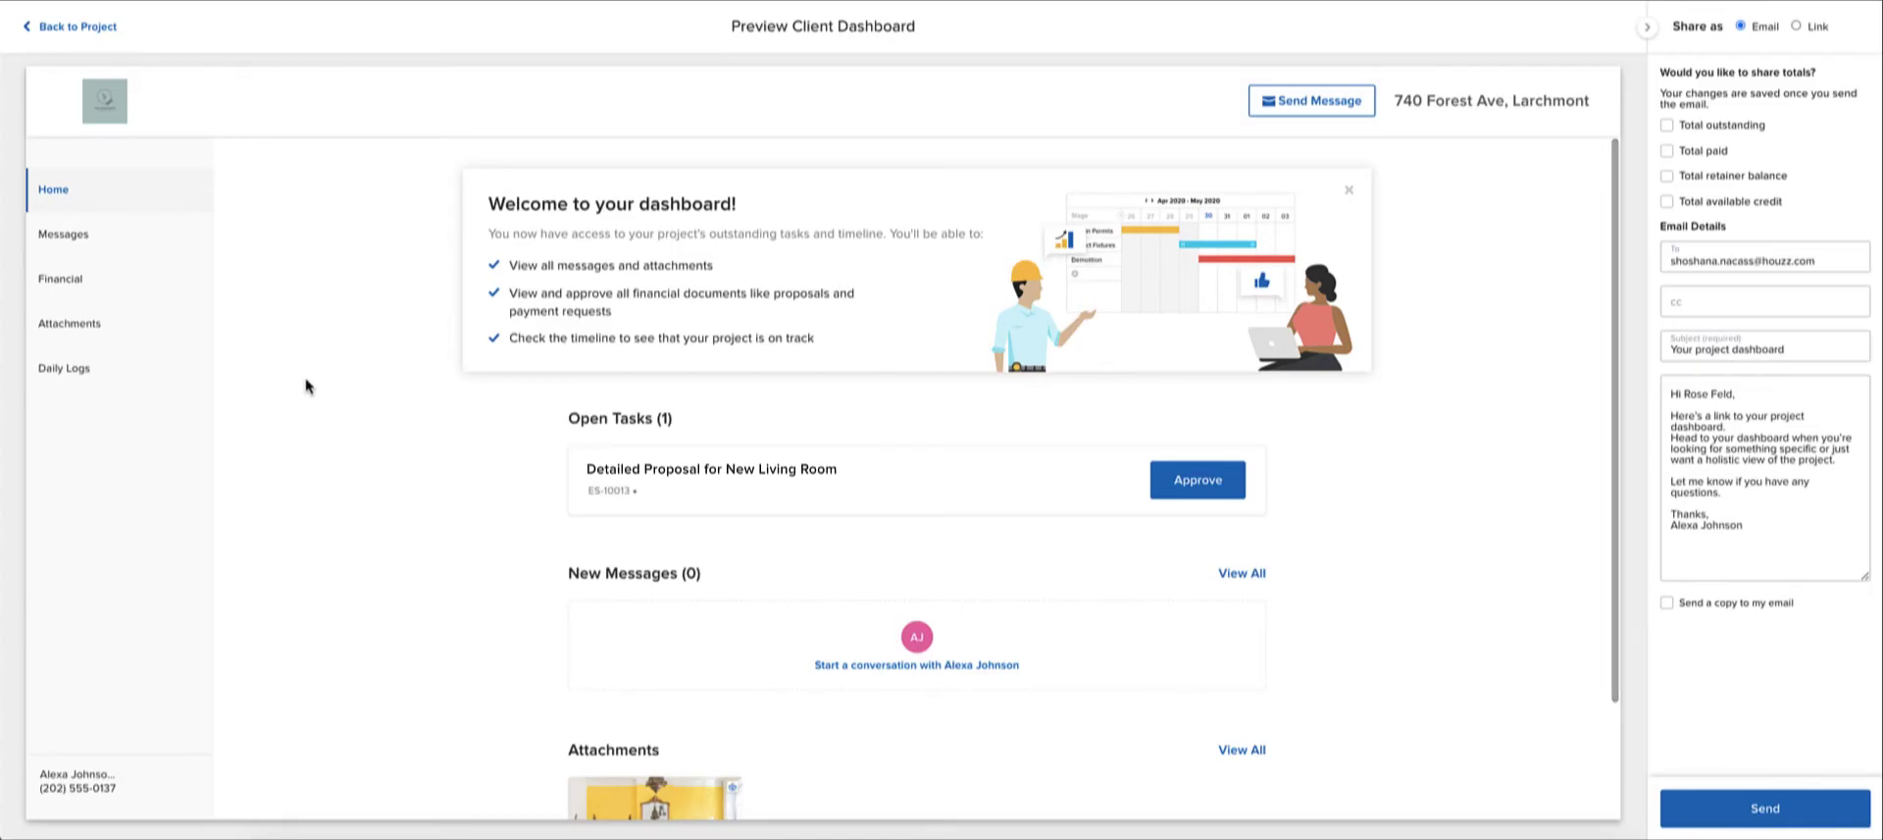
# Show the client's Messages page in the dashboard preview
pyautogui.click(122, 237)
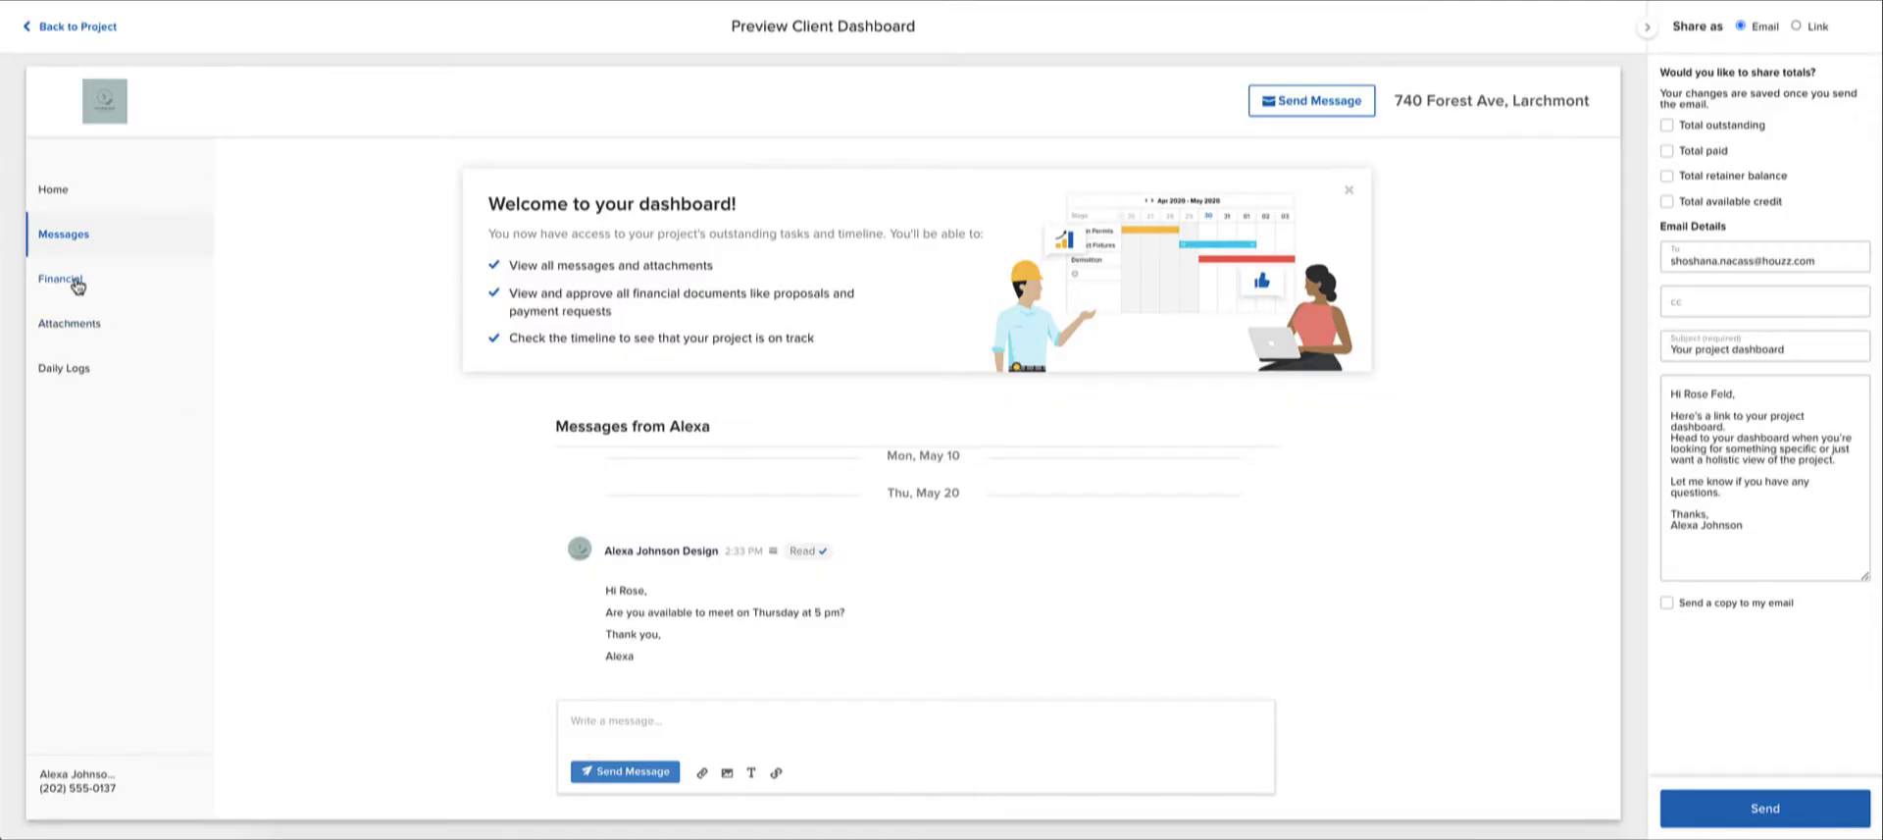
# Show the Financial page with the open proposal, three proposals and one invoice
pyautogui.click(71, 280)
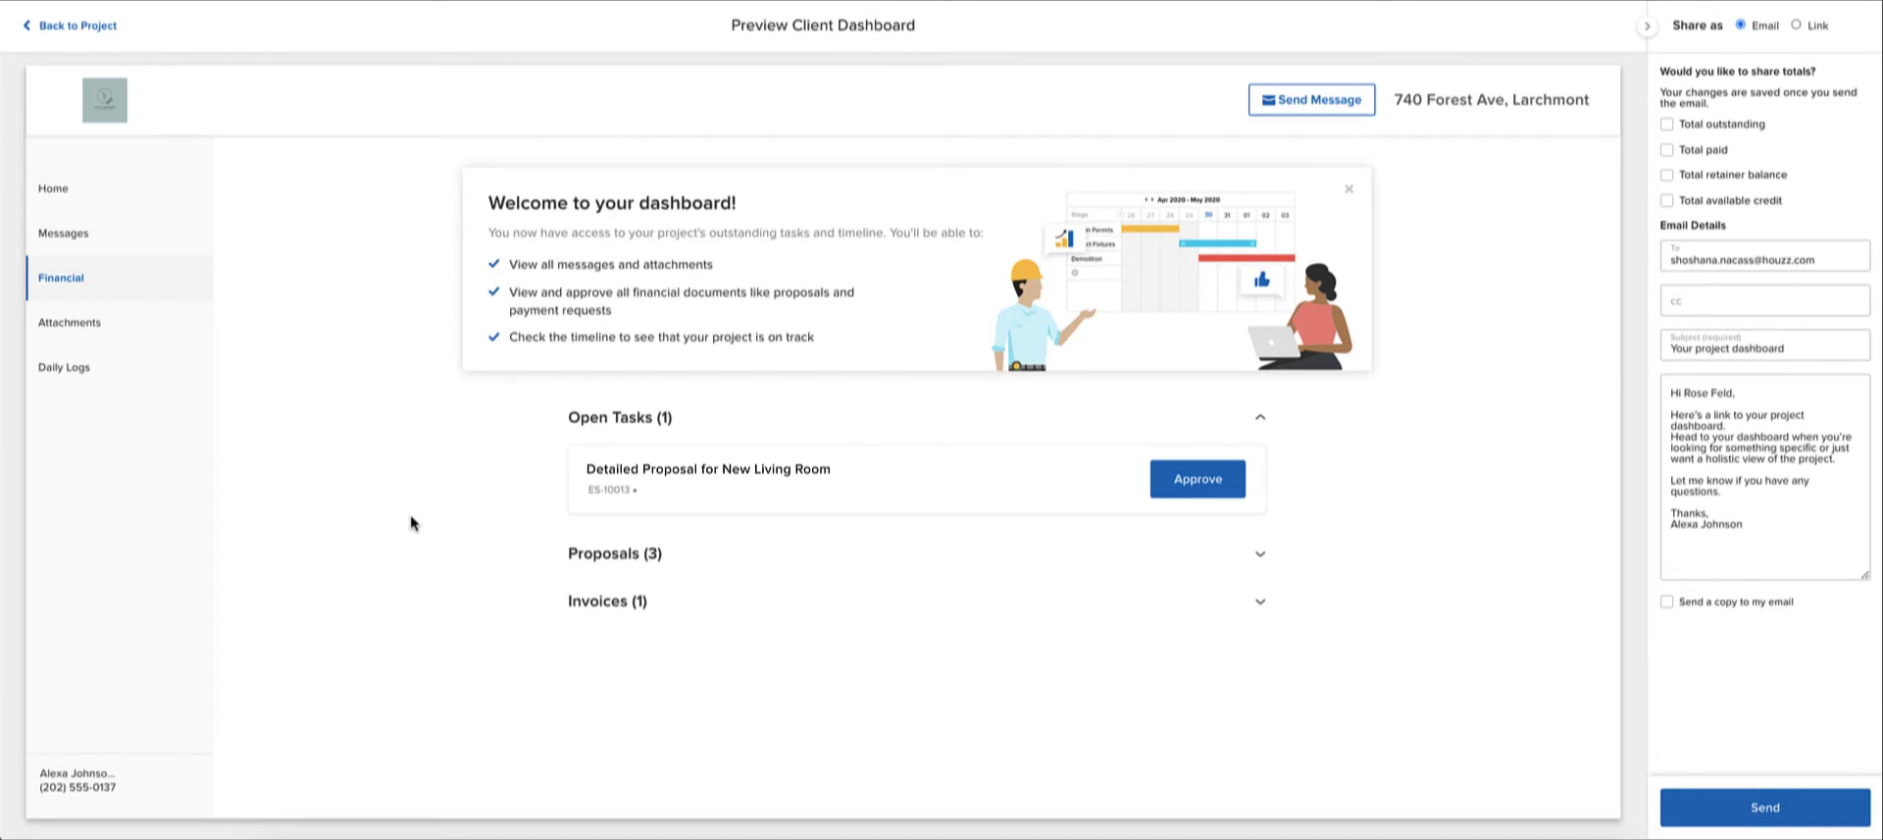
# Expand Proposals (3) and Invoices (1), then open invoice IN-10001 for $1,253.20
pyautogui.click(622, 557)
pyautogui.scroll(-1, 623, 555)
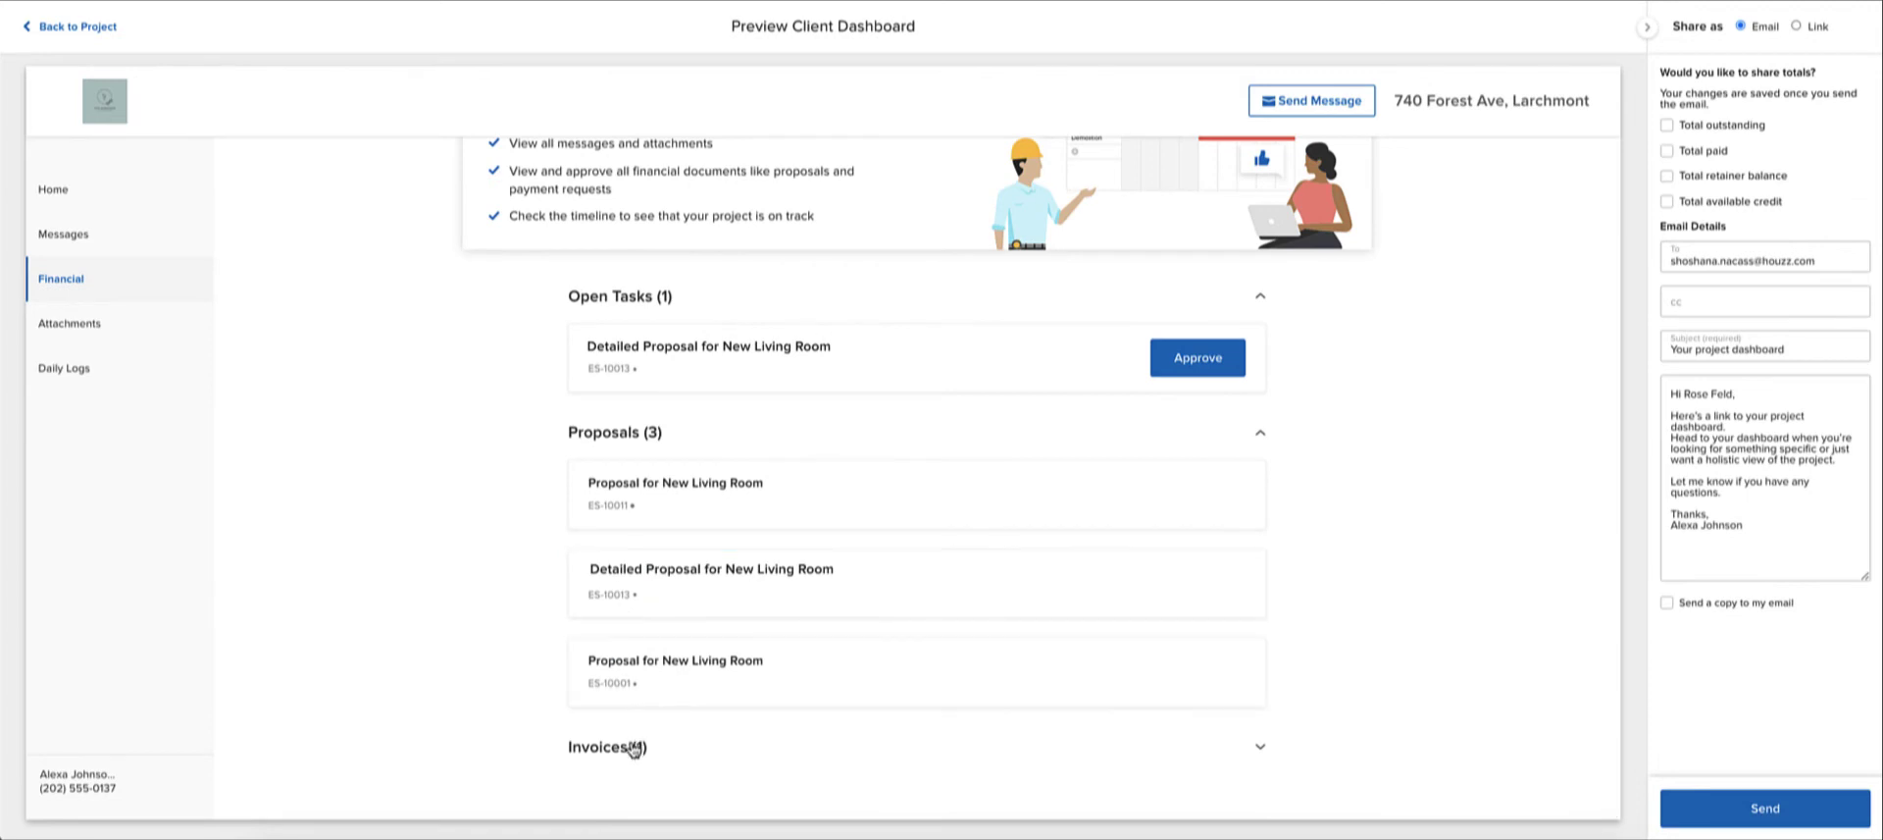
pyautogui.click(632, 747)
pyautogui.scroll(-1, 632, 748)
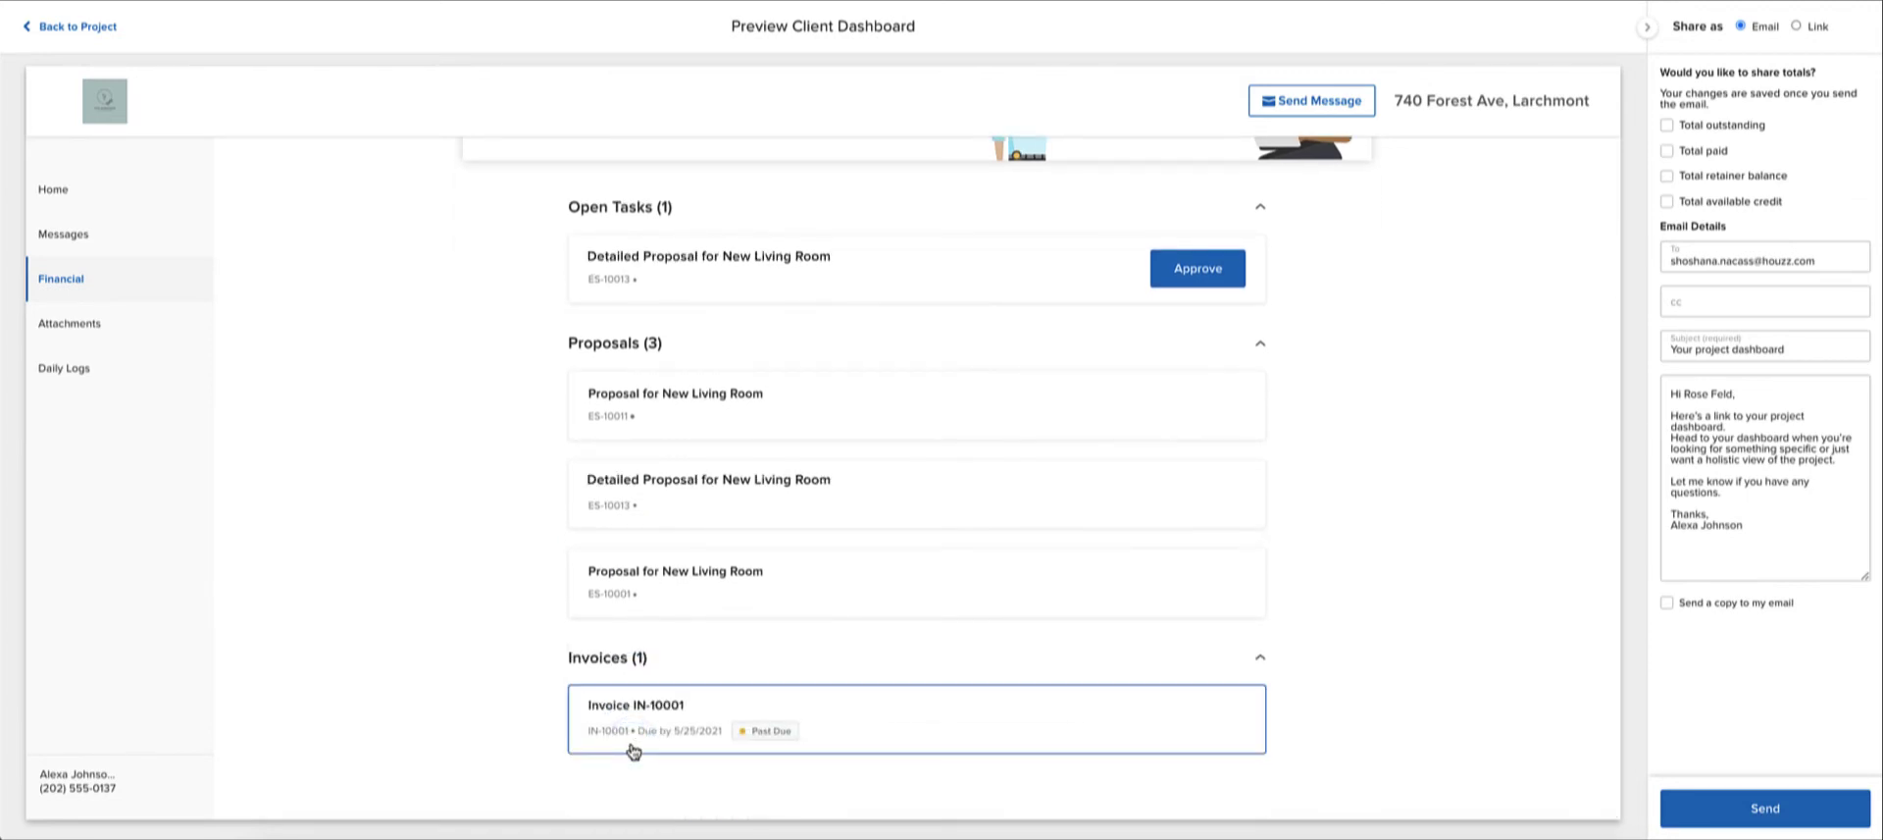
pyautogui.click(633, 749)
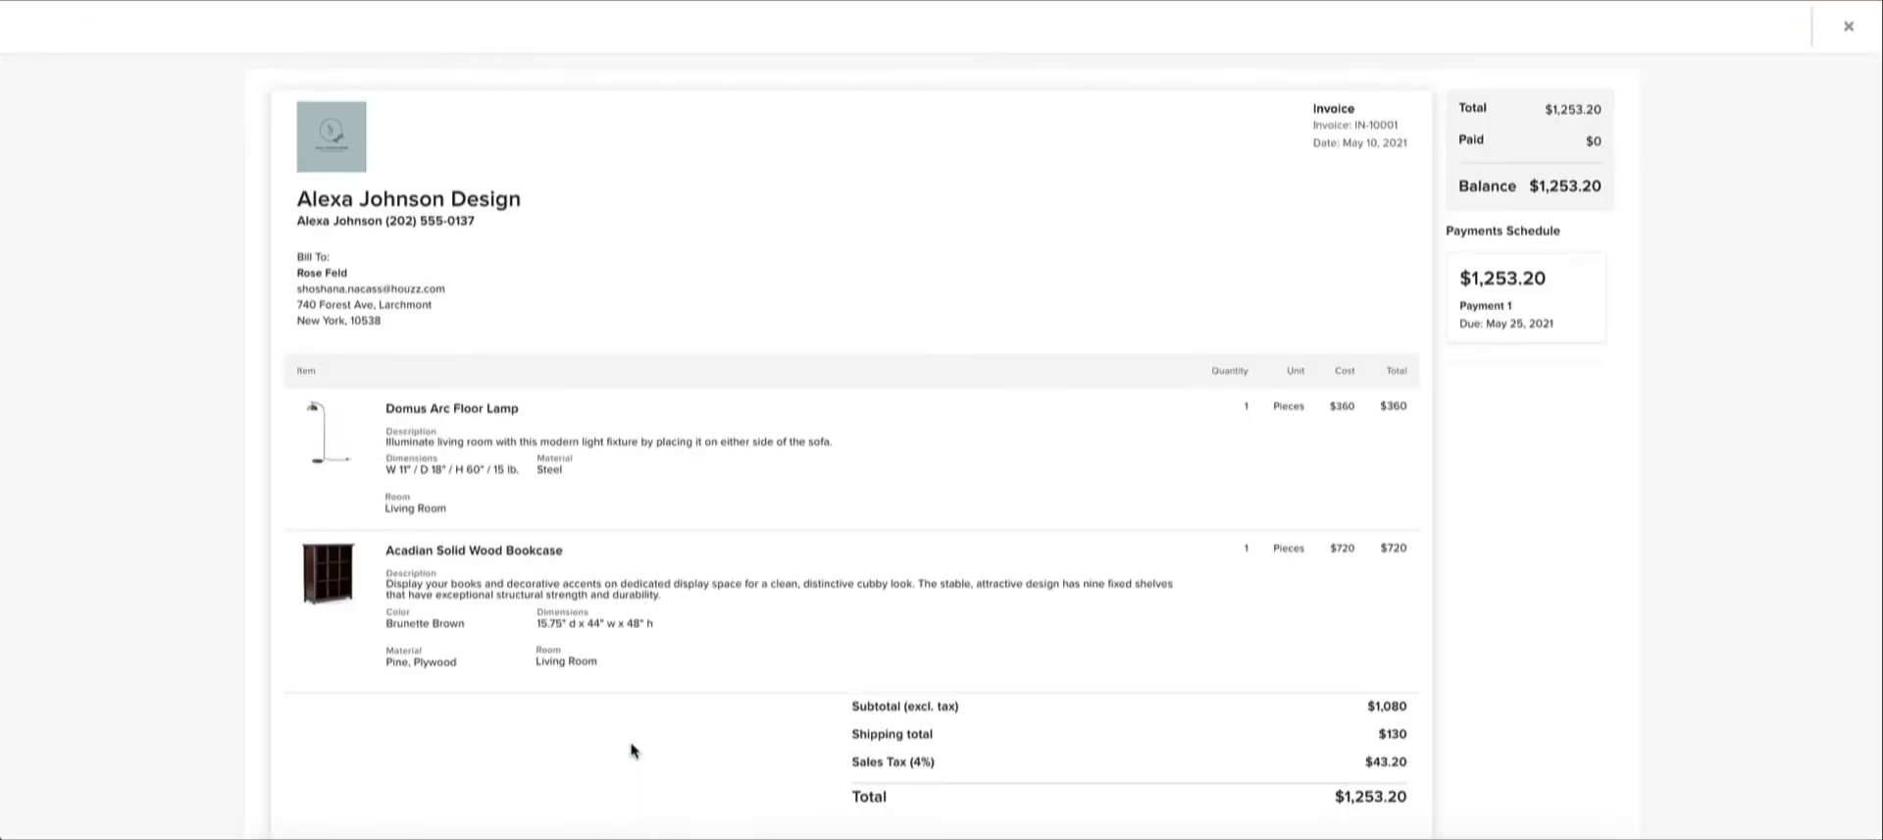
# Close the invoice and open the Detailed Proposal for New Living Room
pyautogui.click(1846, 30)
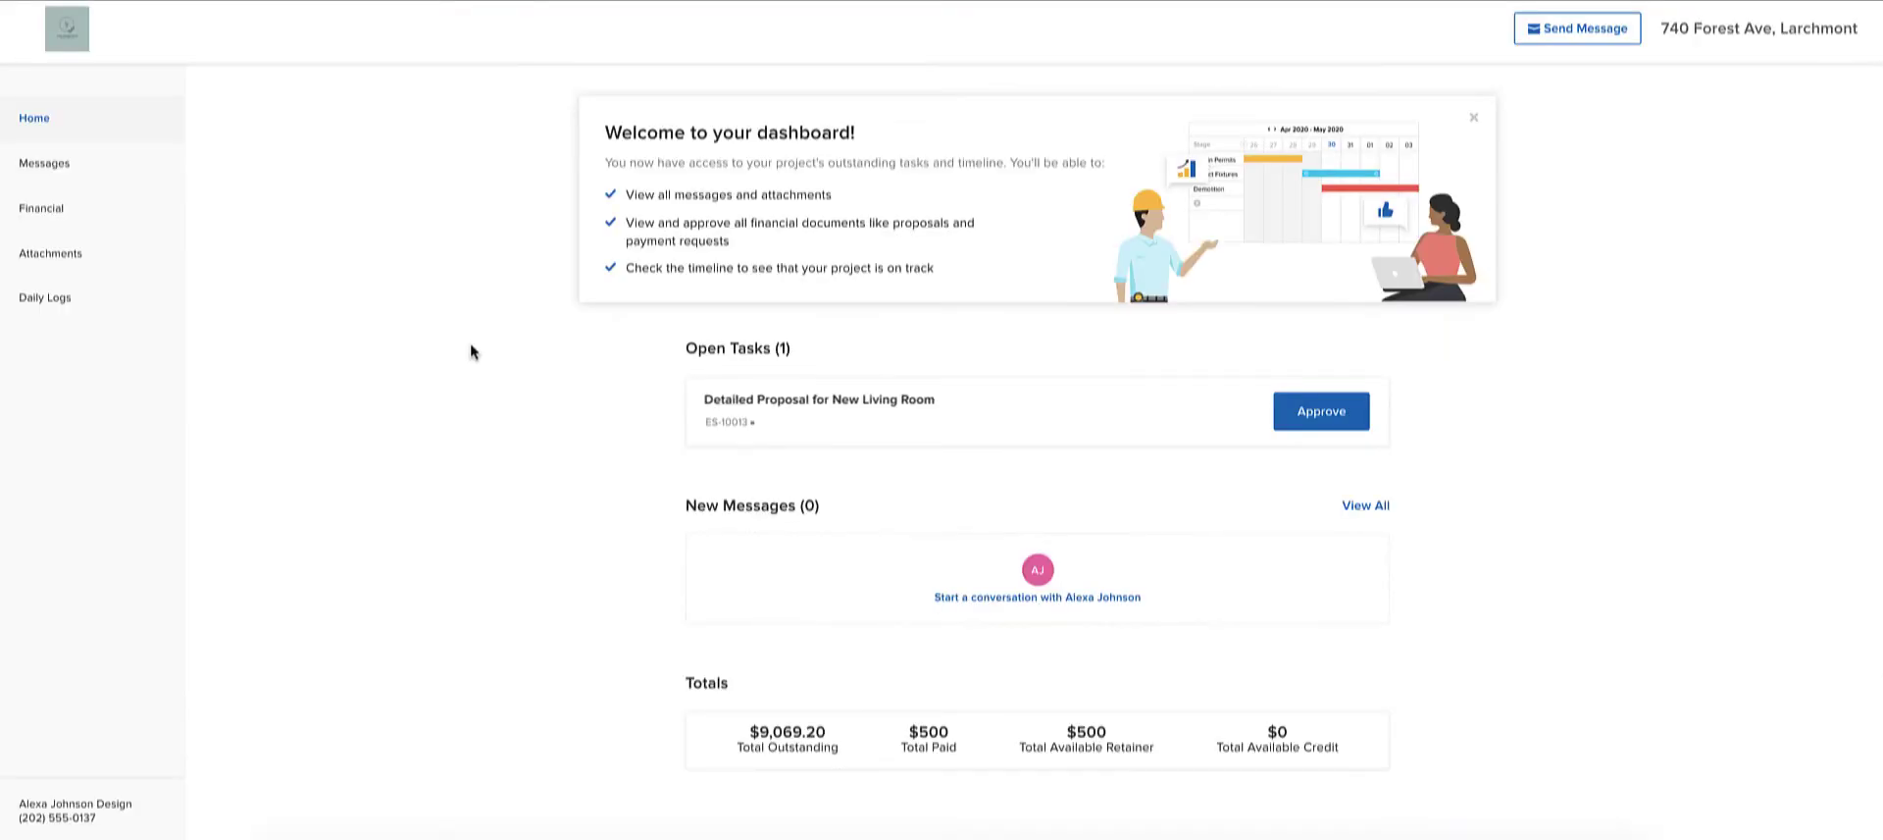
pyautogui.click(1307, 423)
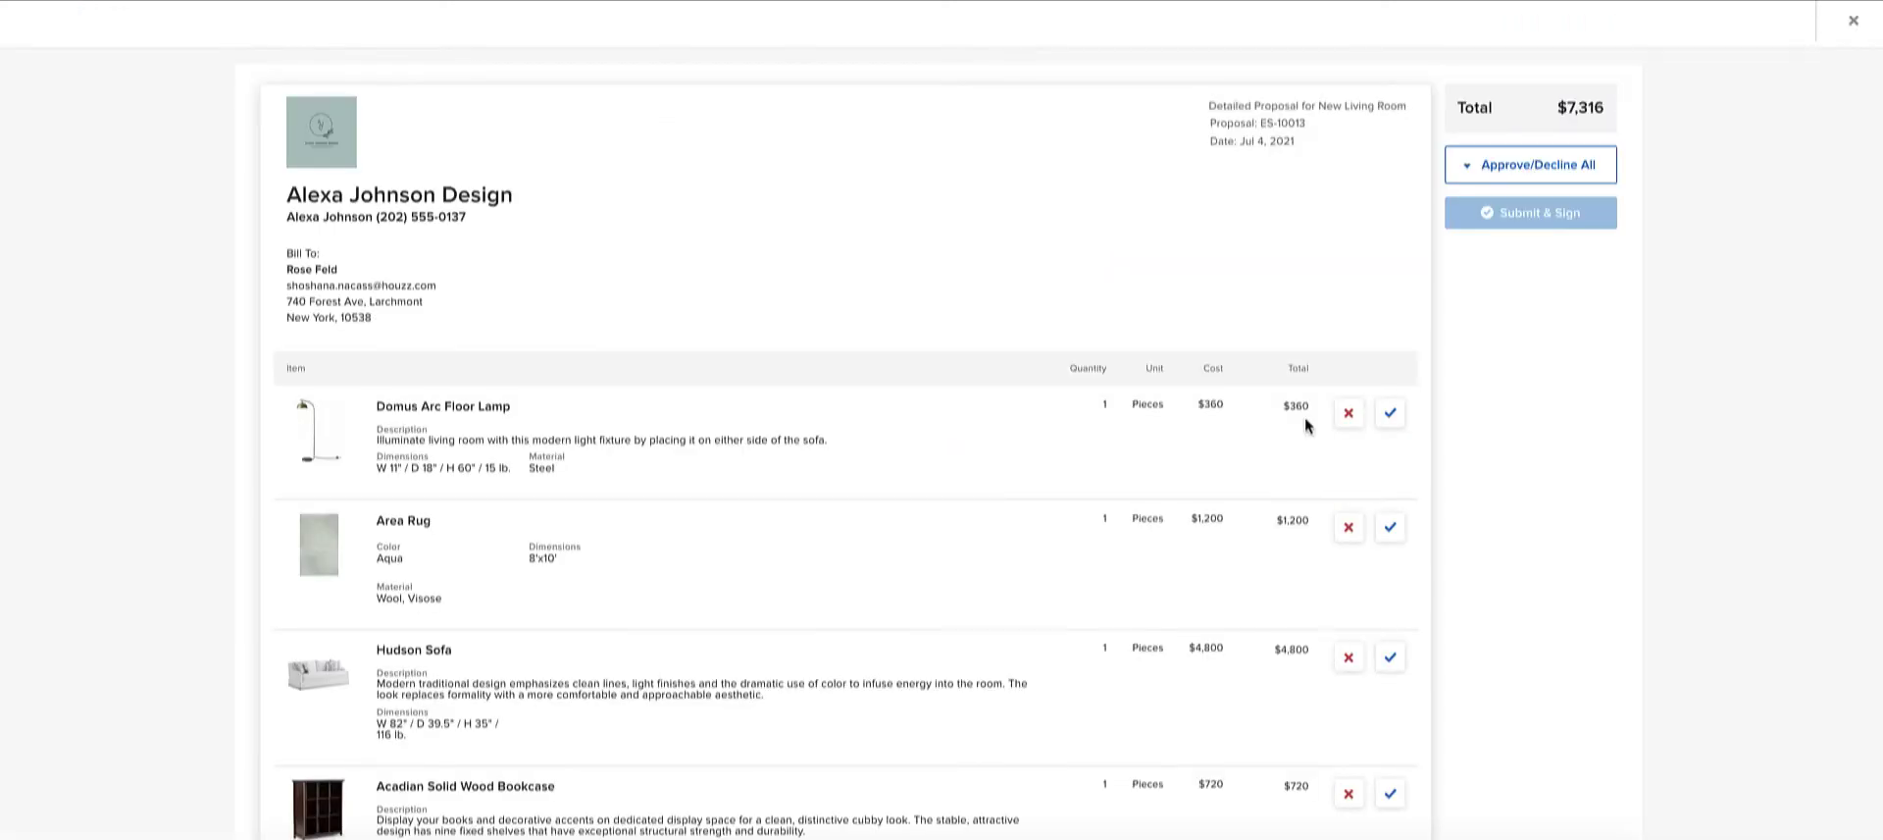
pyautogui.scroll(-1, 1305, 418)
# Decline the Domus Arc Floor Lamp and approve the Area Rug and Hudson Sofa
pyautogui.click(1350, 333)
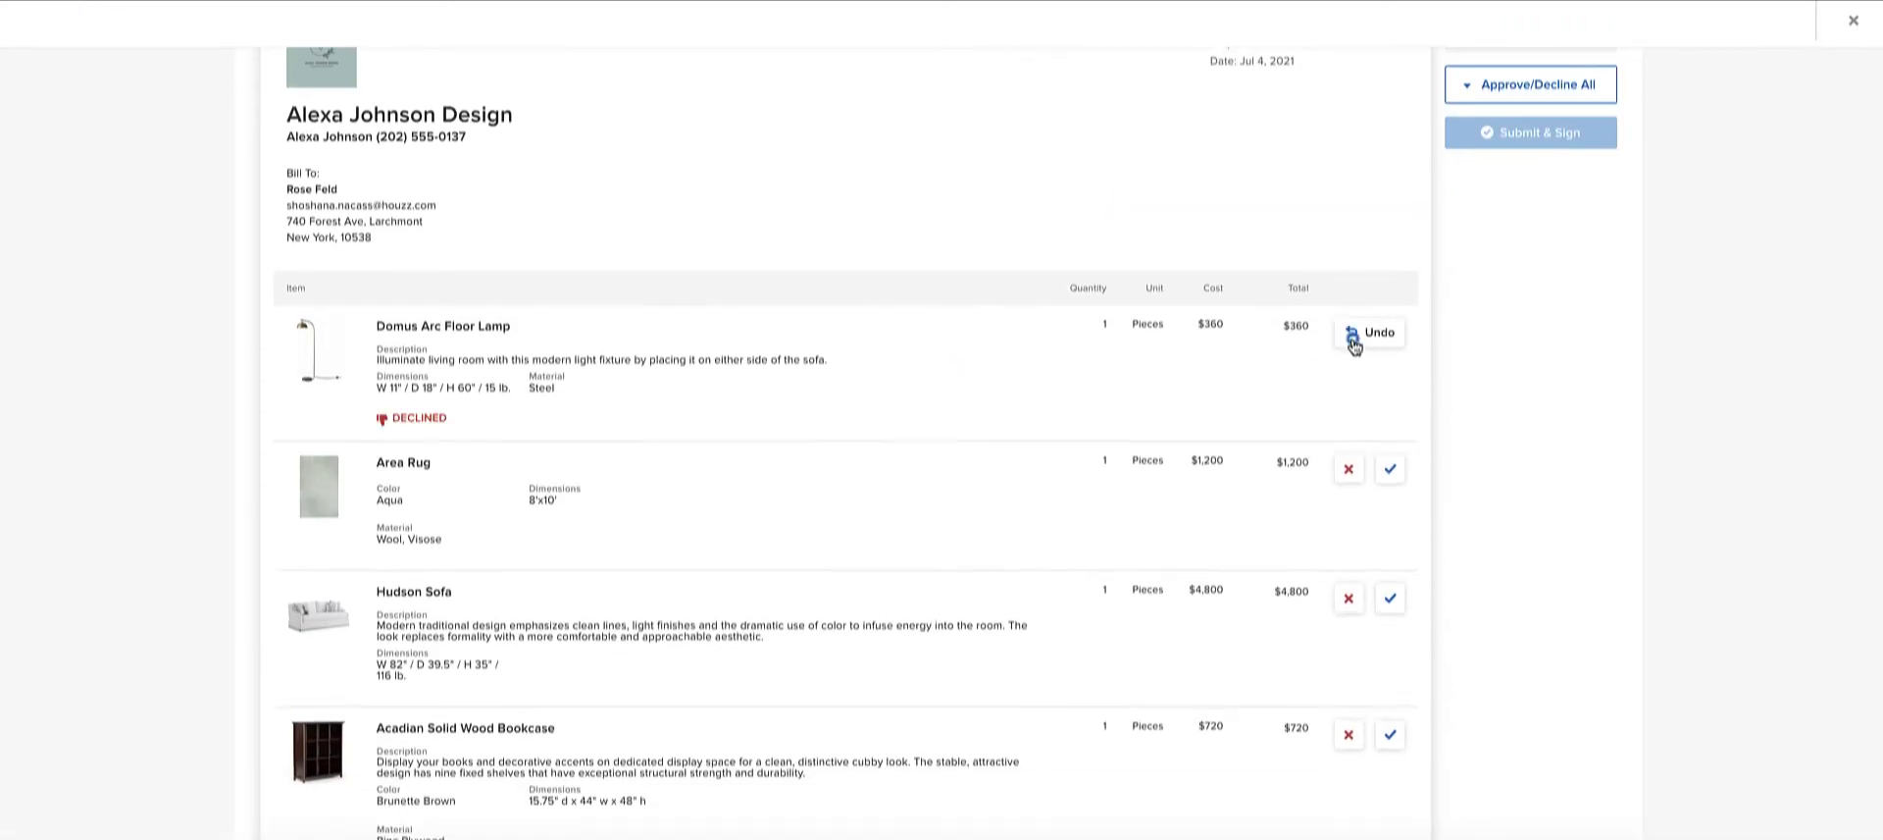
pyautogui.click(1388, 469)
pyautogui.scroll(-2, 1307, 521)
pyautogui.click(1388, 432)
pyautogui.click(1382, 429)
pyautogui.click(1390, 586)
pyautogui.scroll(-1, 1238, 574)
pyautogui.scroll(-2, 1237, 575)
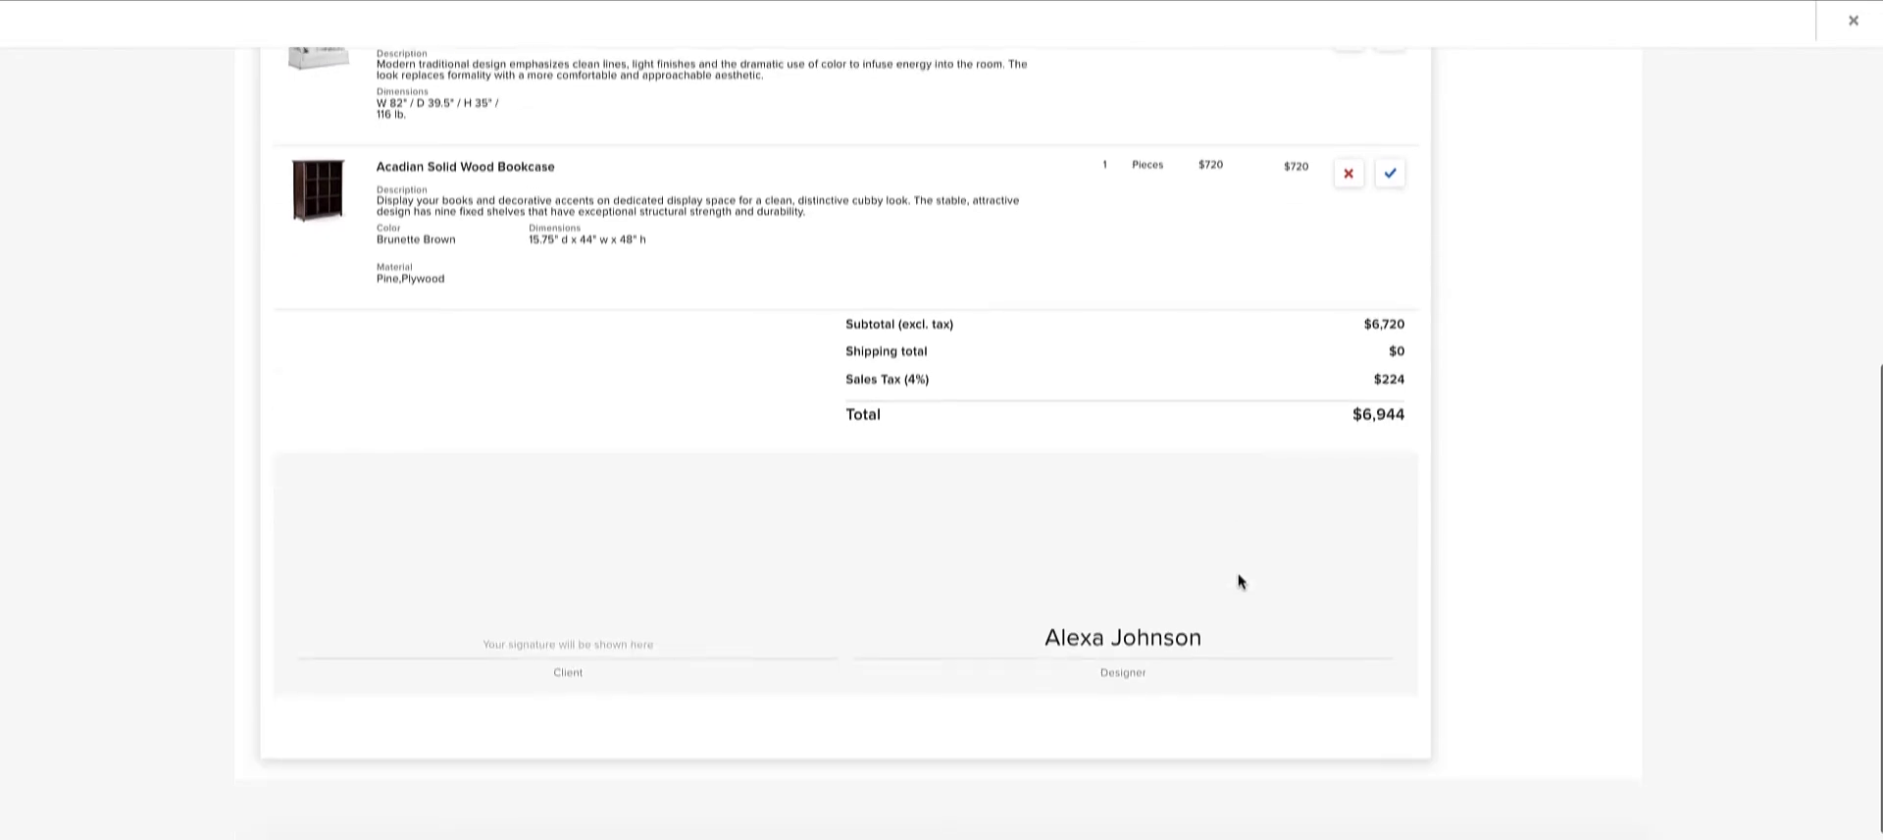
# Draw and save the client signature on ES-10013, then submit it approved at $6,944
pyautogui.doubleClick(421, 624)
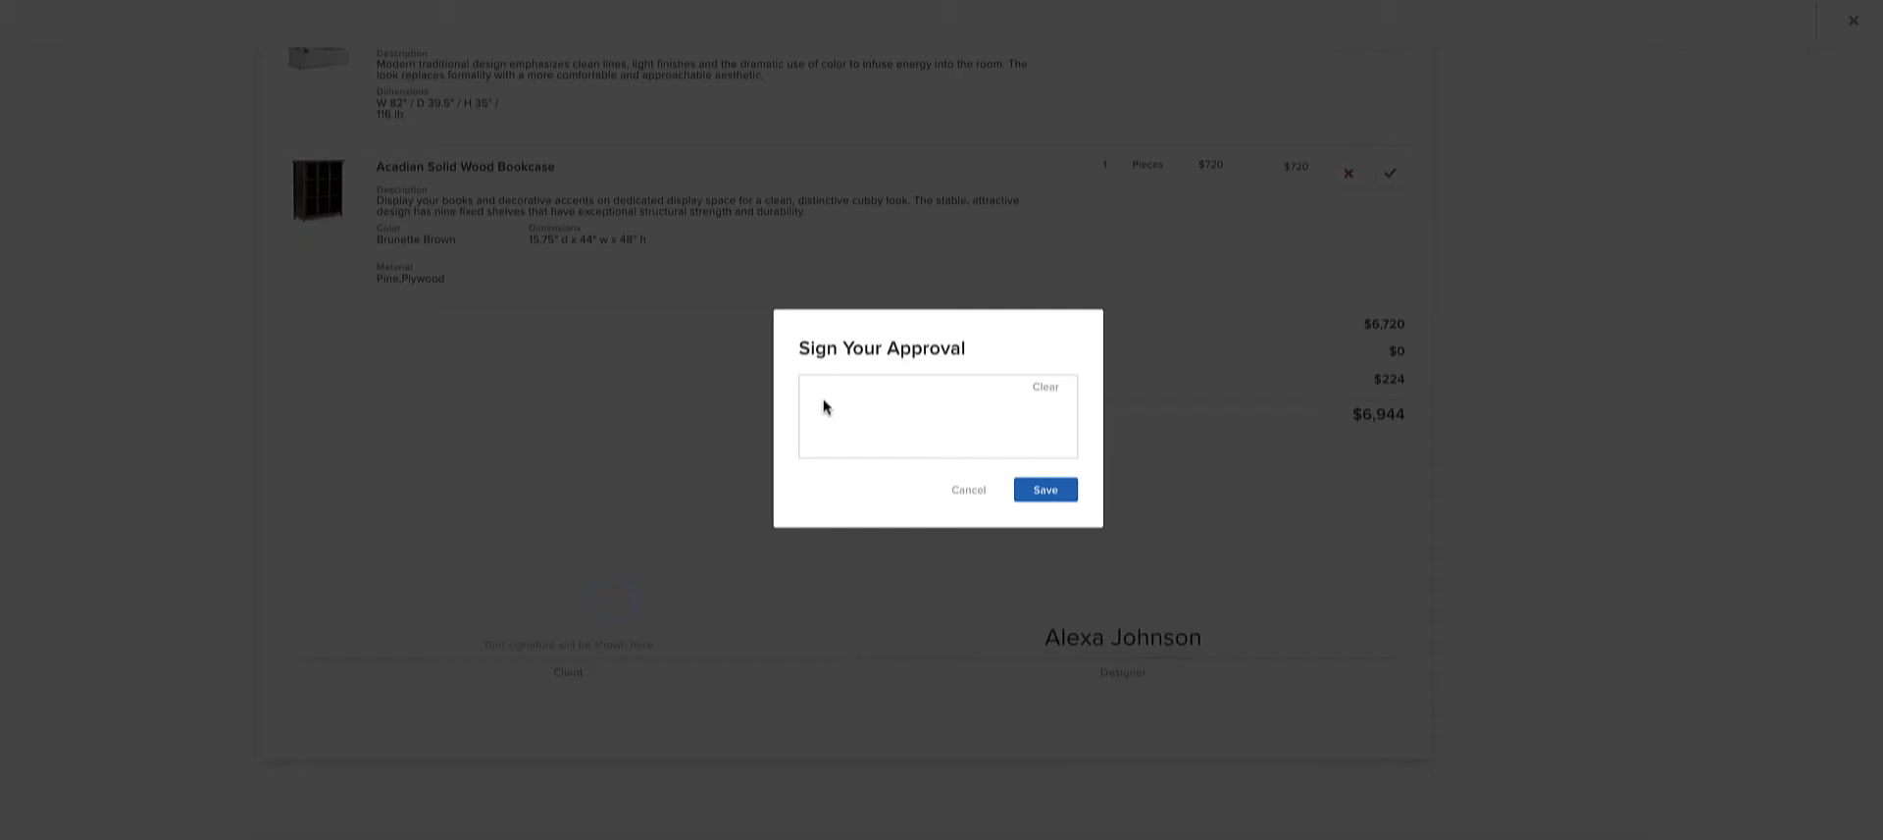
pyautogui.moveTo(824, 400); pyautogui.dragTo(1020, 424)
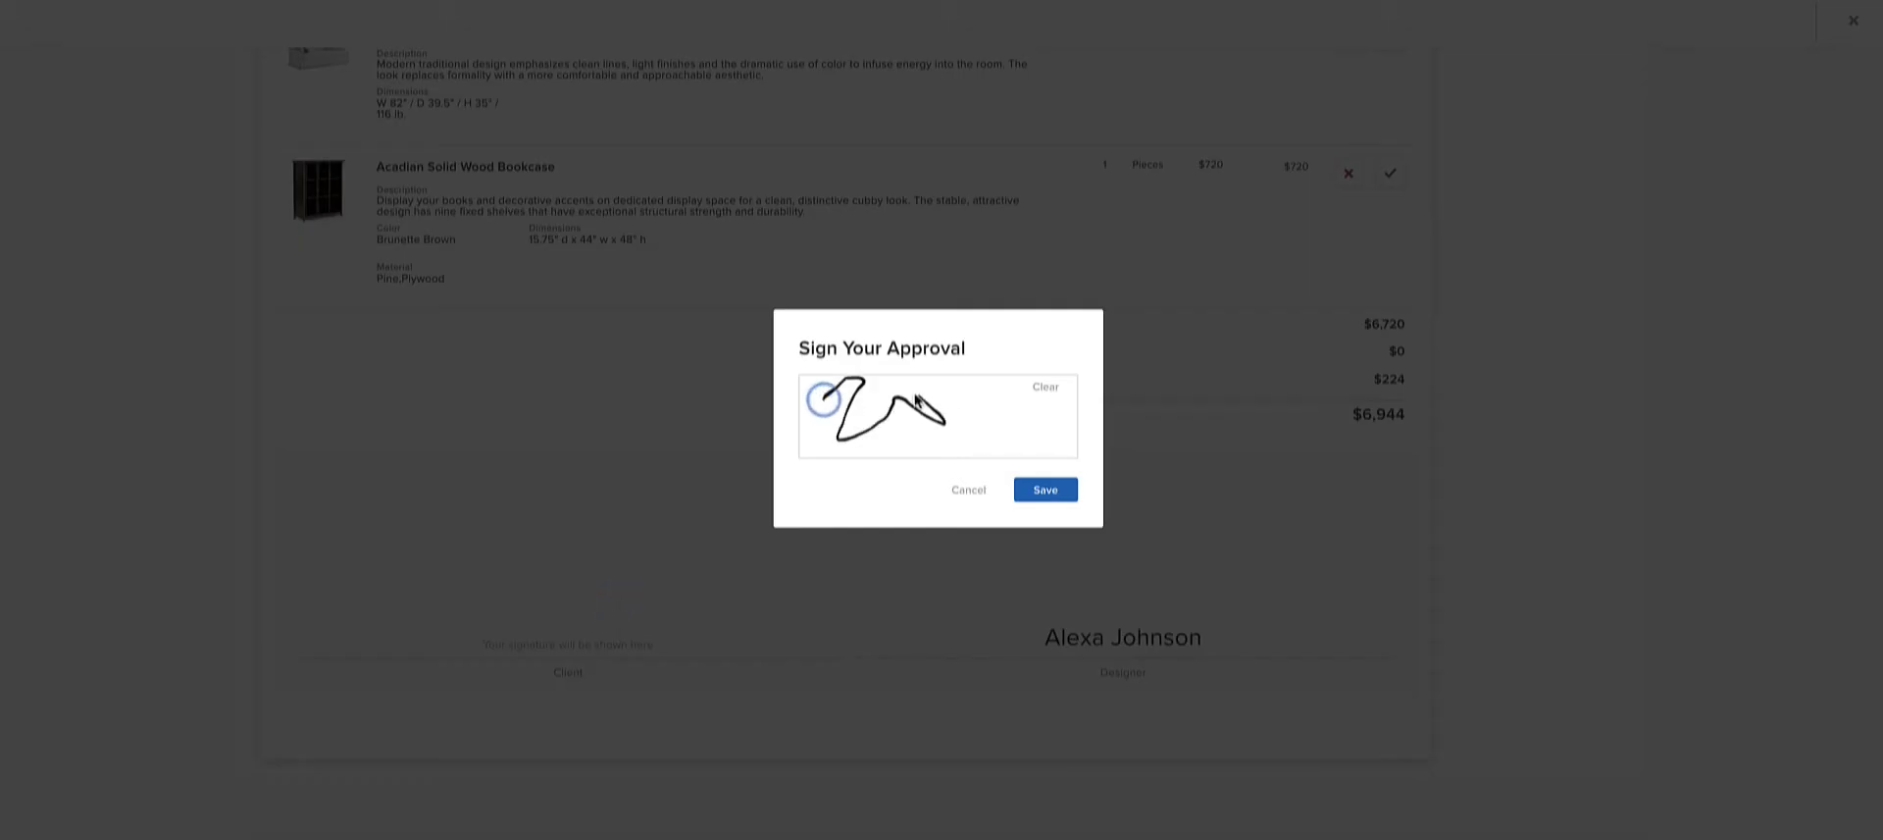
pyautogui.click(1034, 495)
pyautogui.scroll(10, 1032, 495)
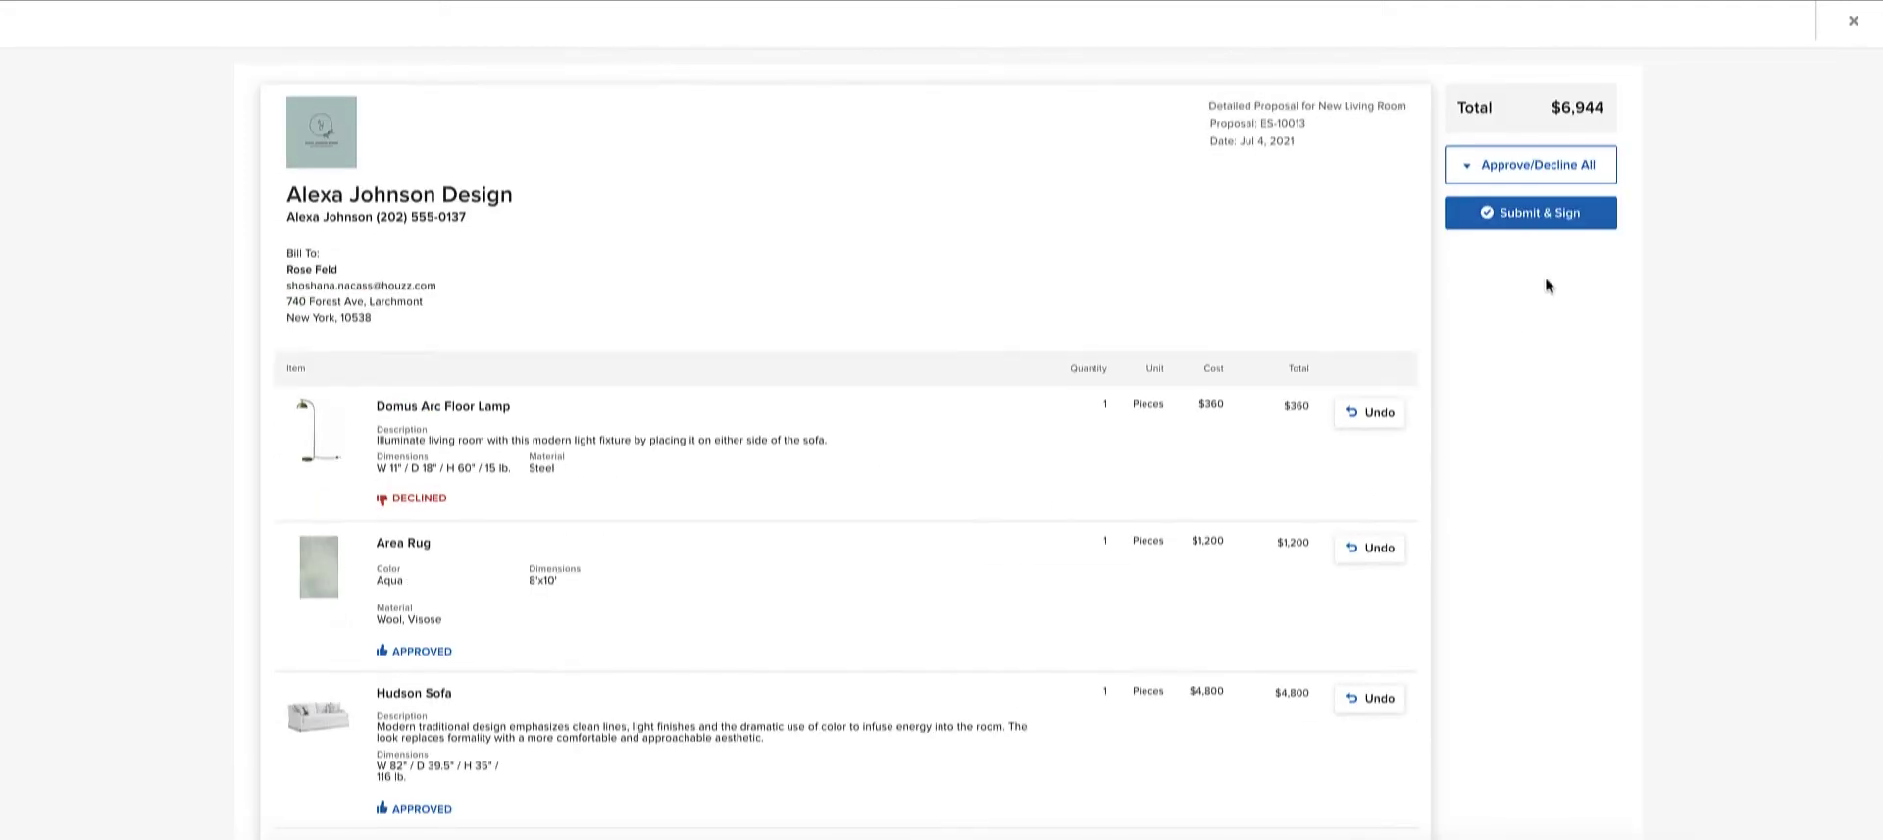
pyautogui.click(1562, 213)
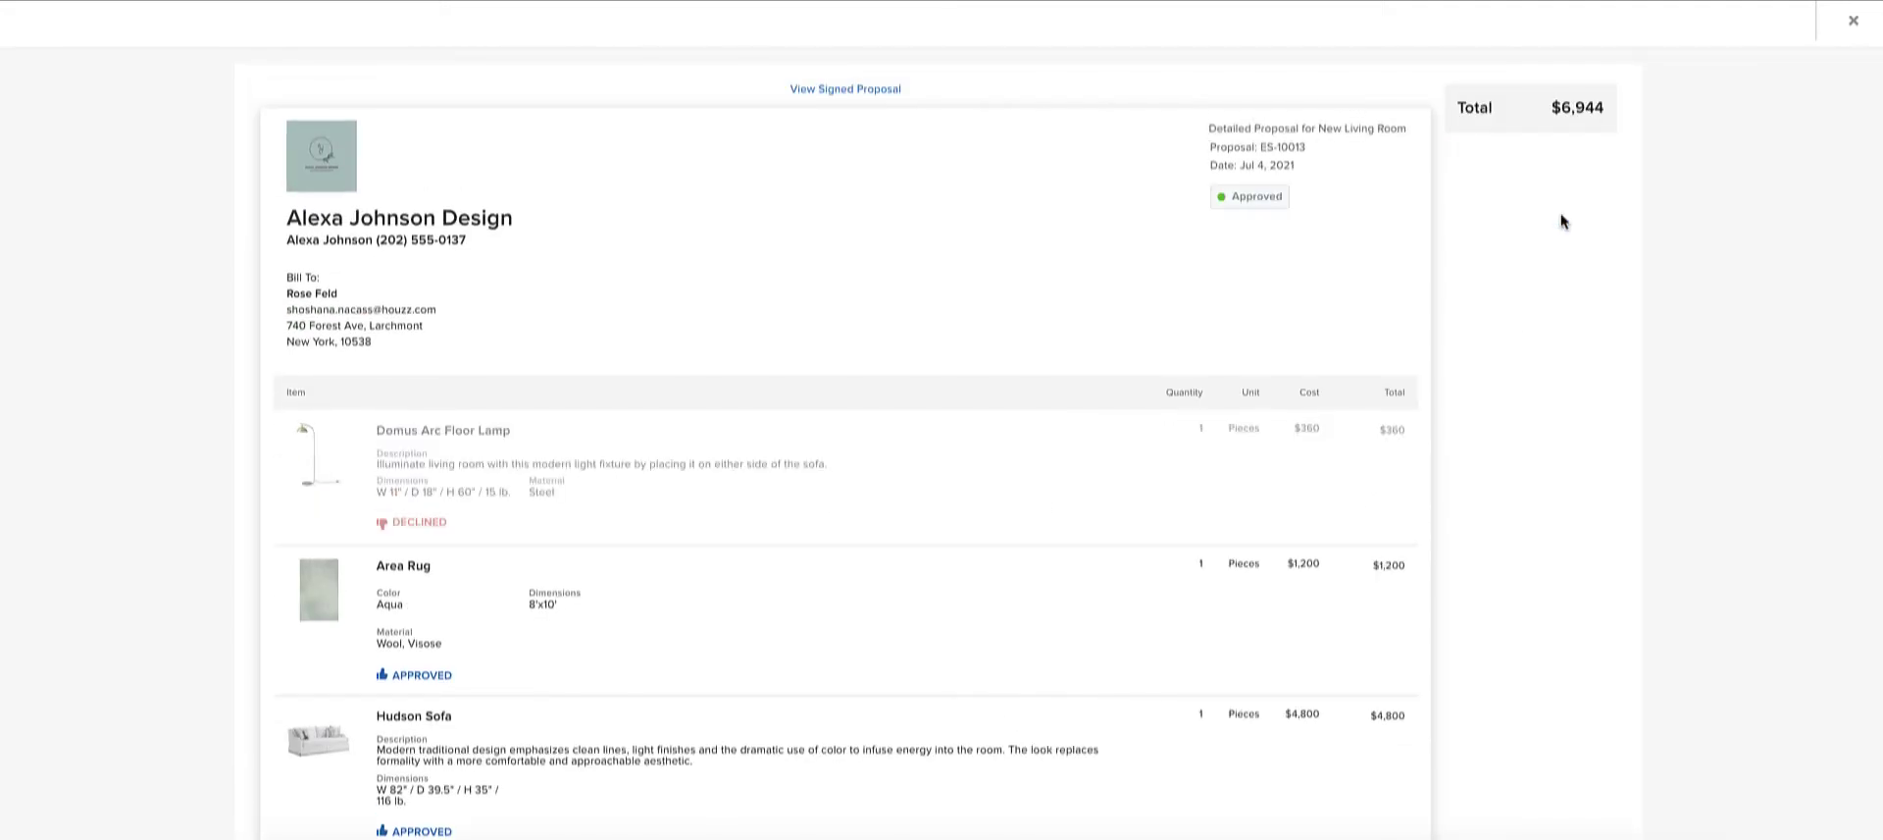
# Open Houzz_Pro_Signed_Document.pdf and scroll through the signed proposal's pages
pyautogui.click(861, 89)
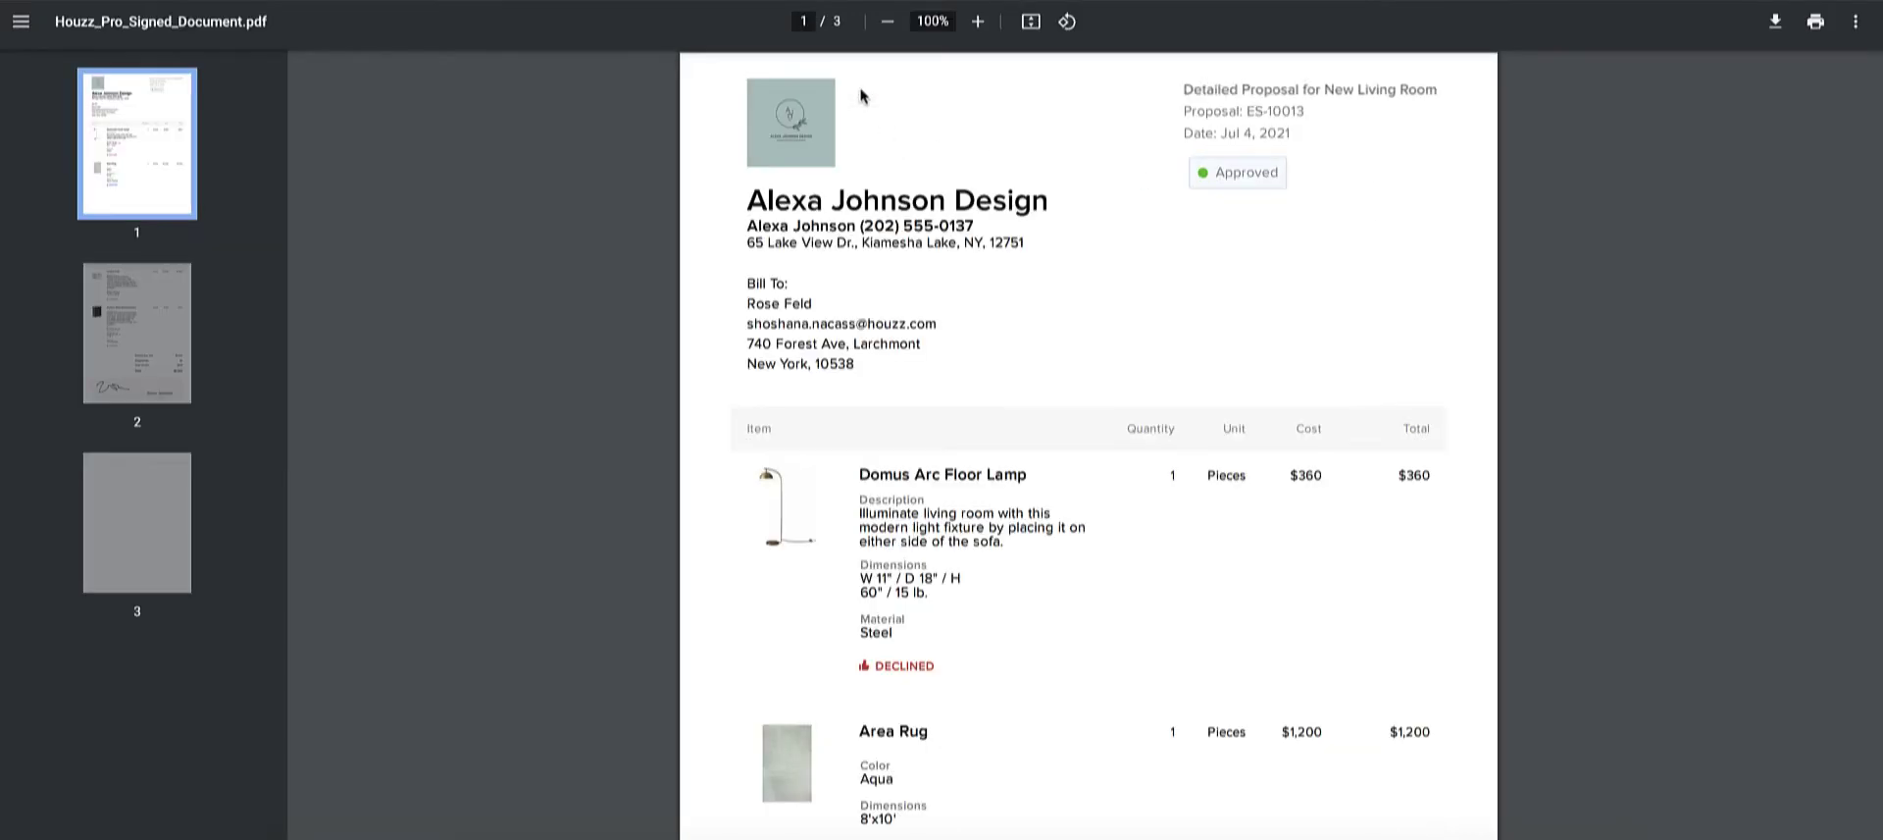
pyautogui.scroll(-1, 862, 86)
pyautogui.scroll(-3, 861, 86)
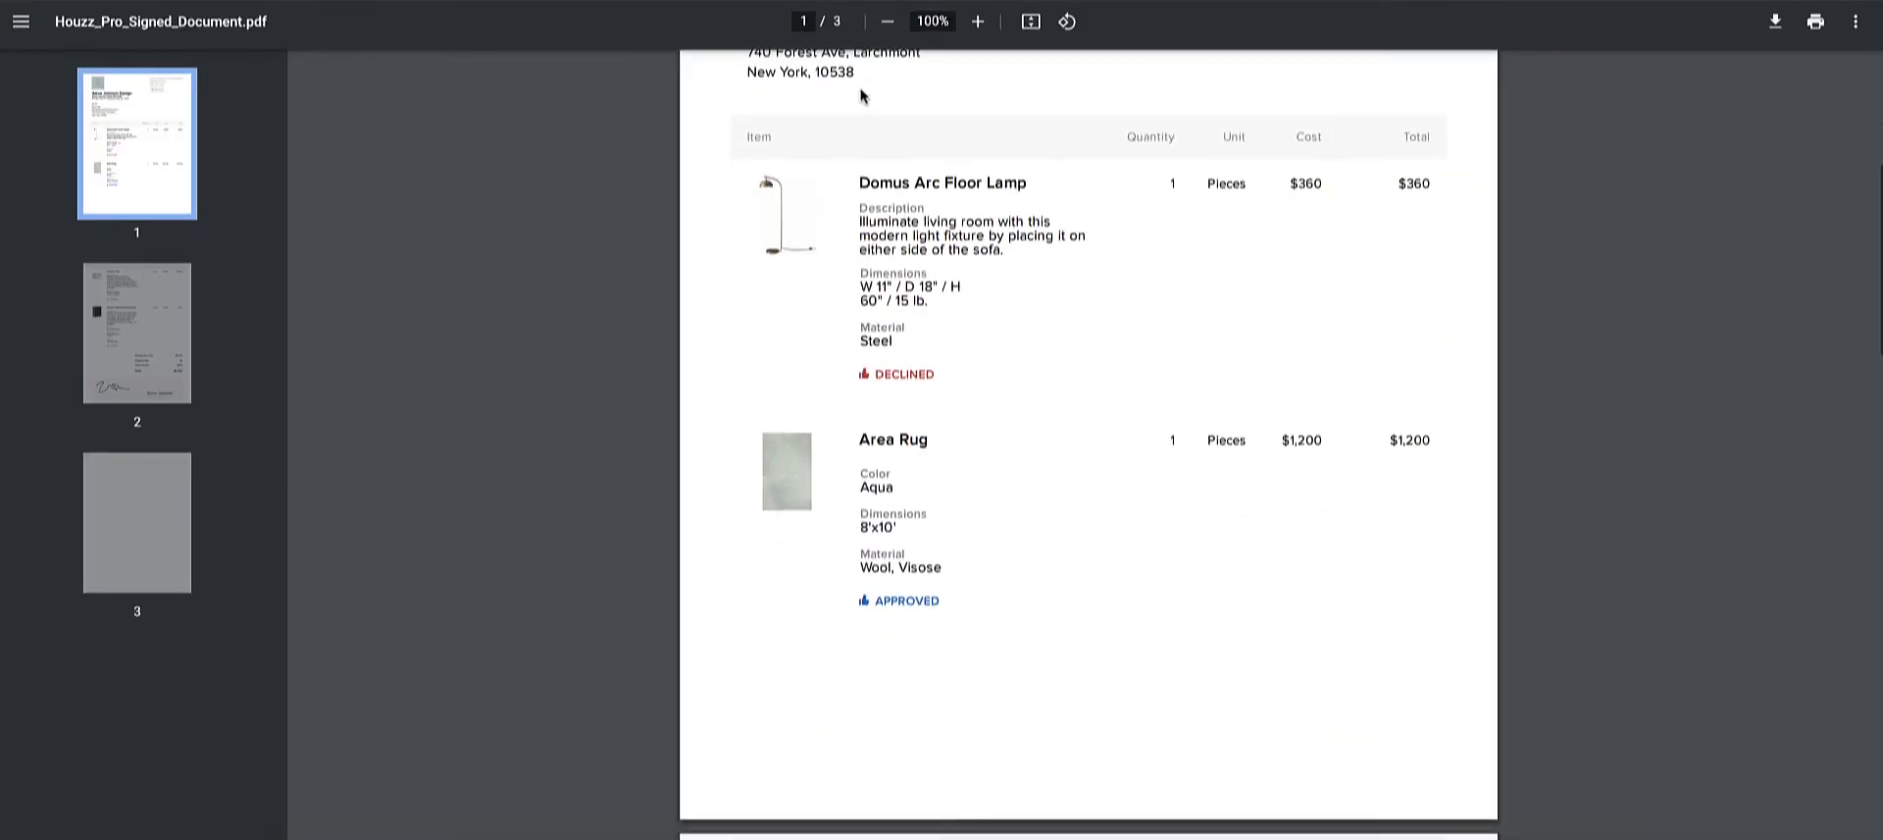
pyautogui.scroll(-7, 862, 86)
pyautogui.scroll(-4, 861, 86)
pyautogui.scroll(-3, 861, 93)
pyautogui.scroll(18, 861, 93)
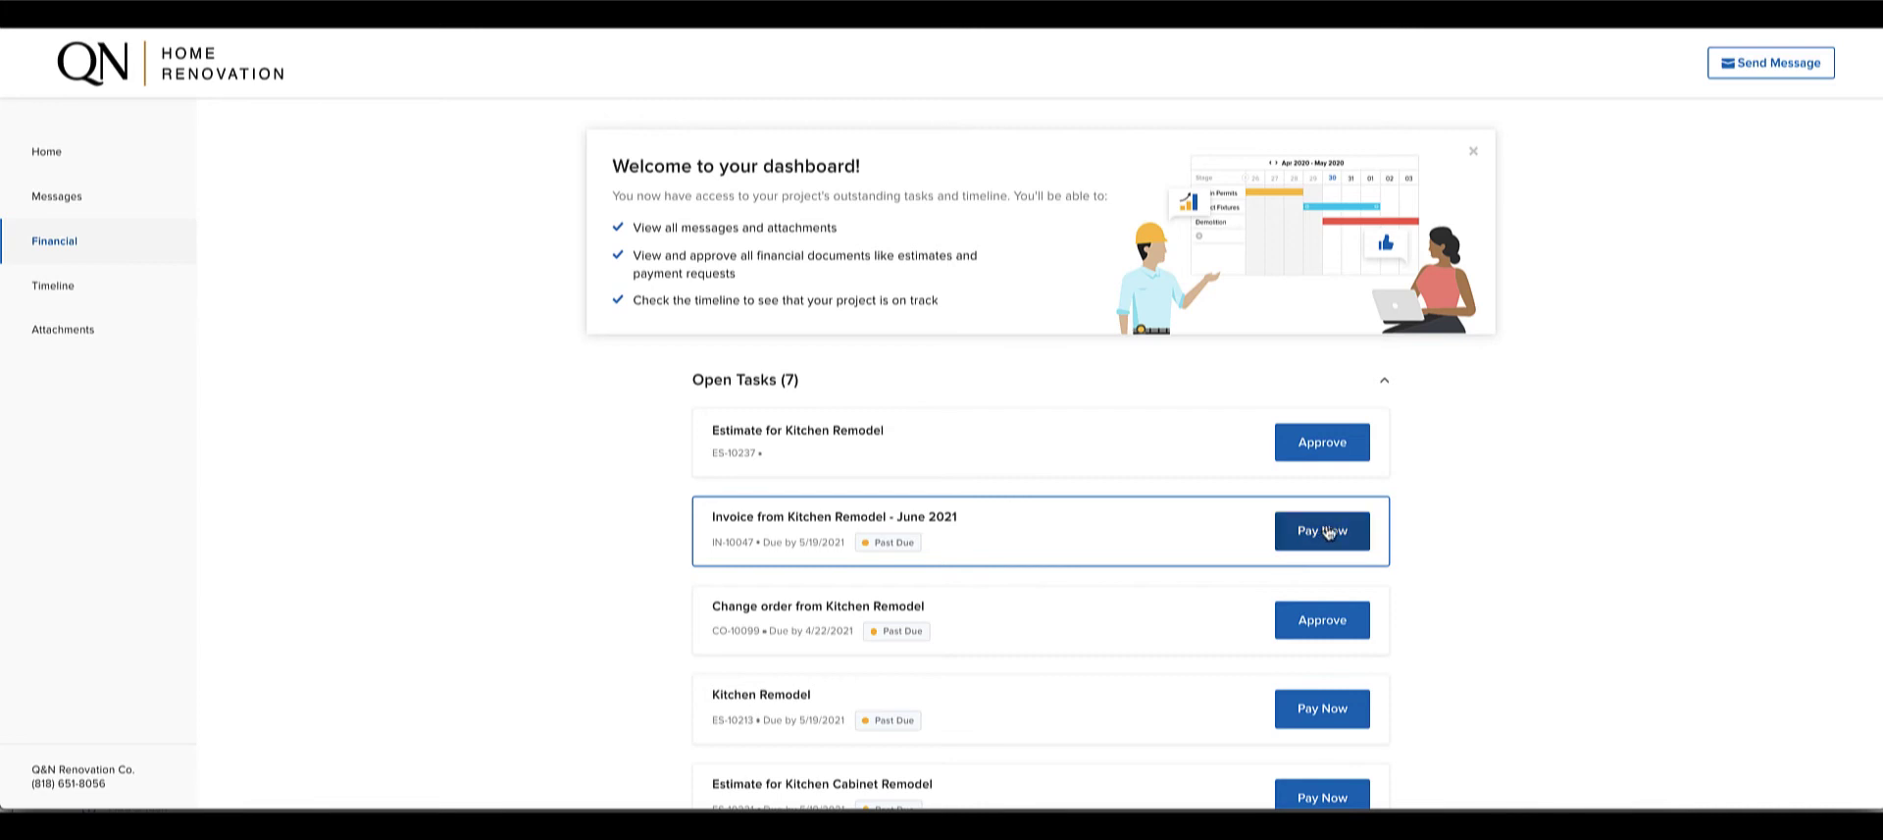
# Preview paying the $7,069.69 Payment 2 by credit or debit card, then view Attachments
pyautogui.click(1329, 531)
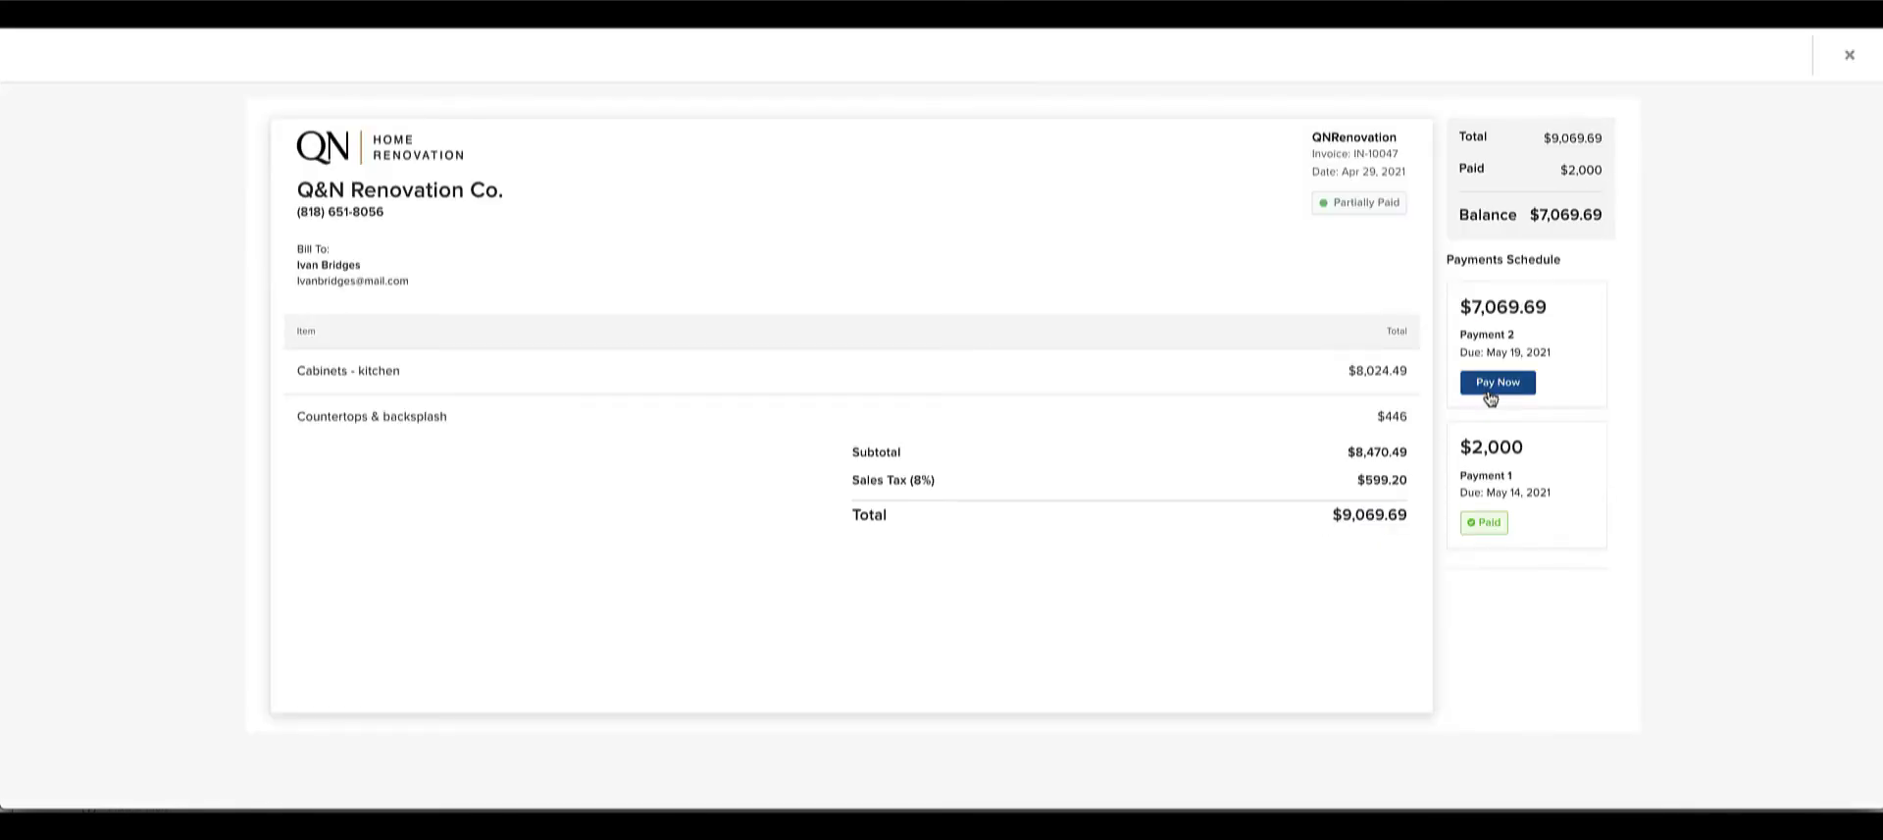
pyautogui.click(1490, 395)
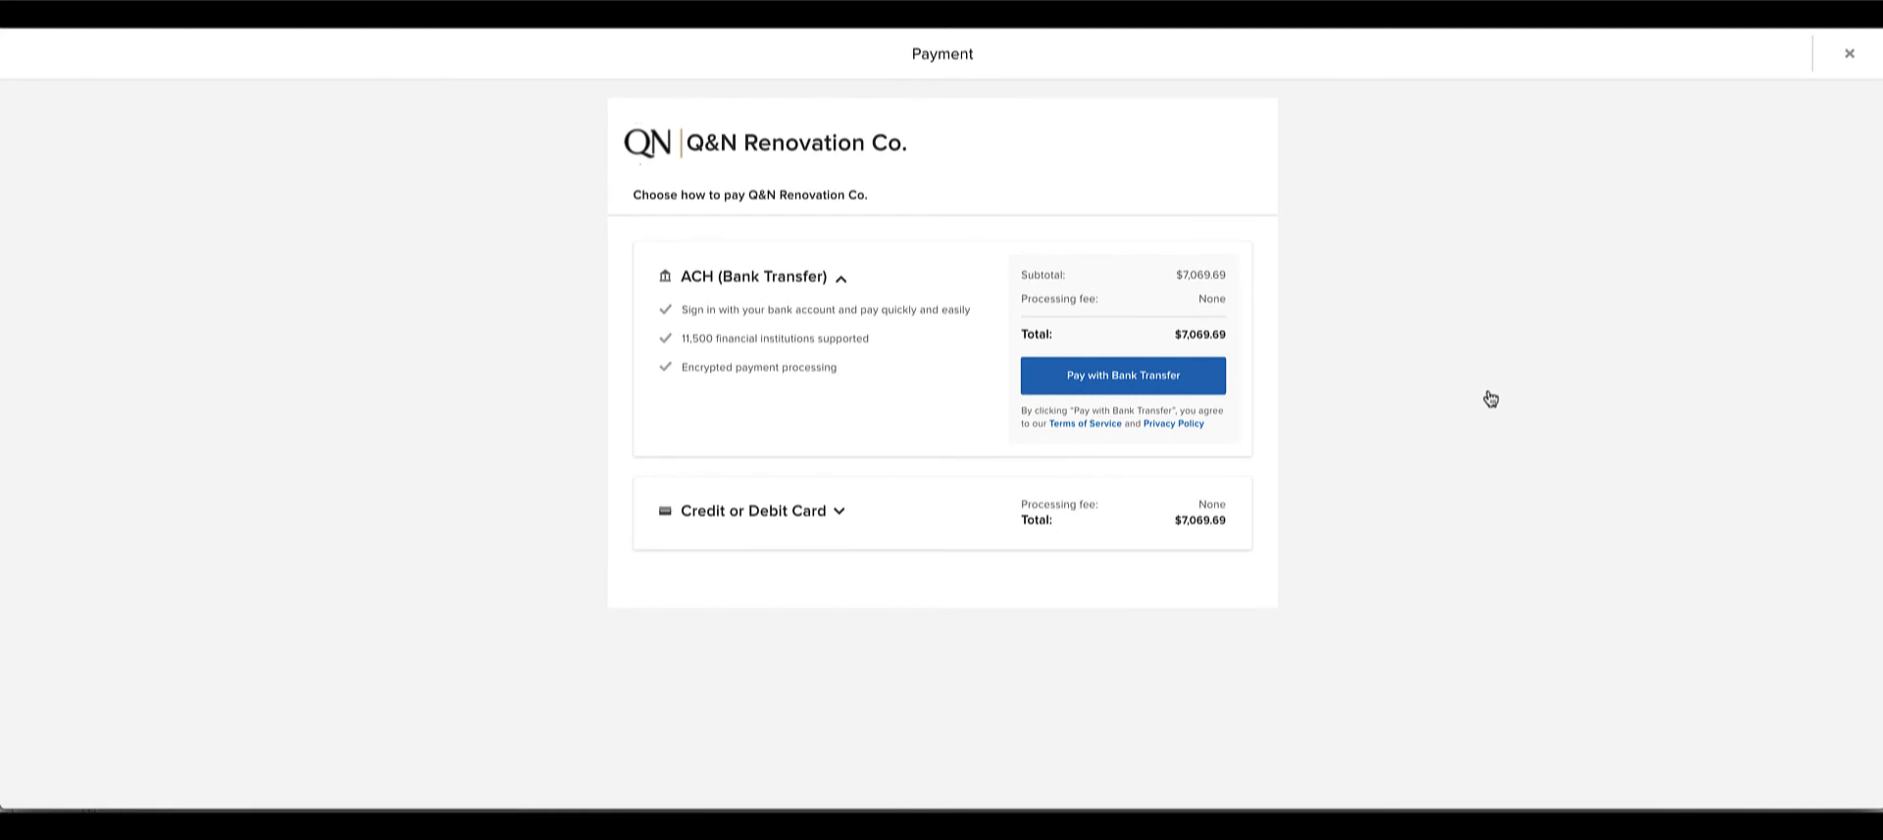
pyautogui.click(826, 515)
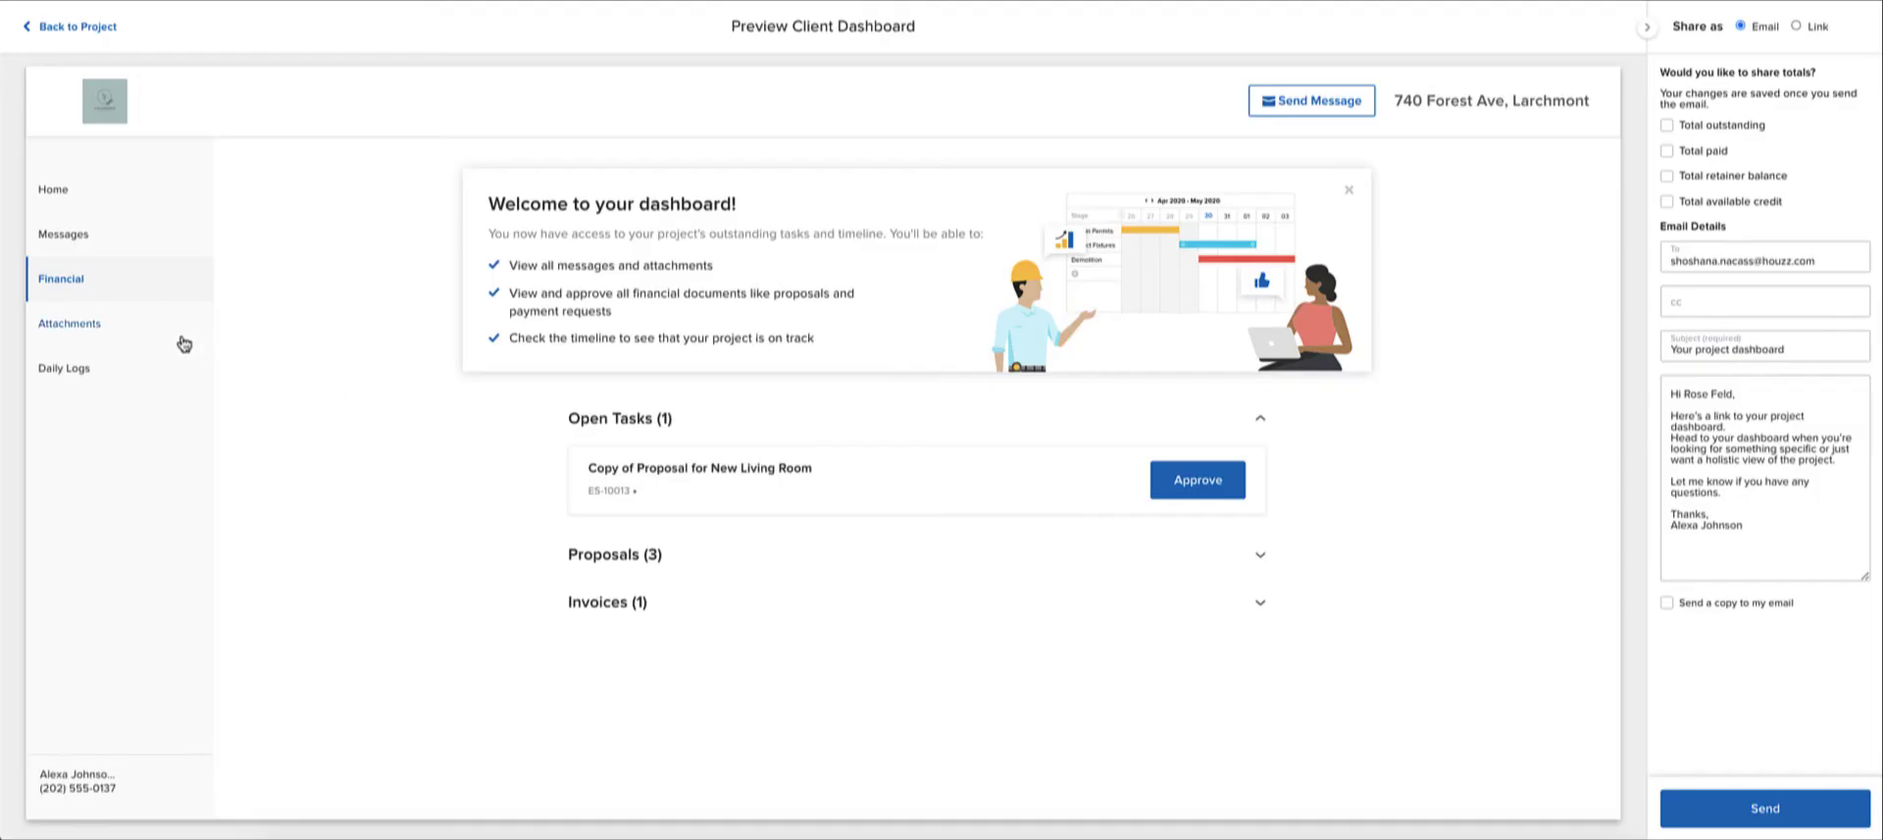
pyautogui.click(106, 322)
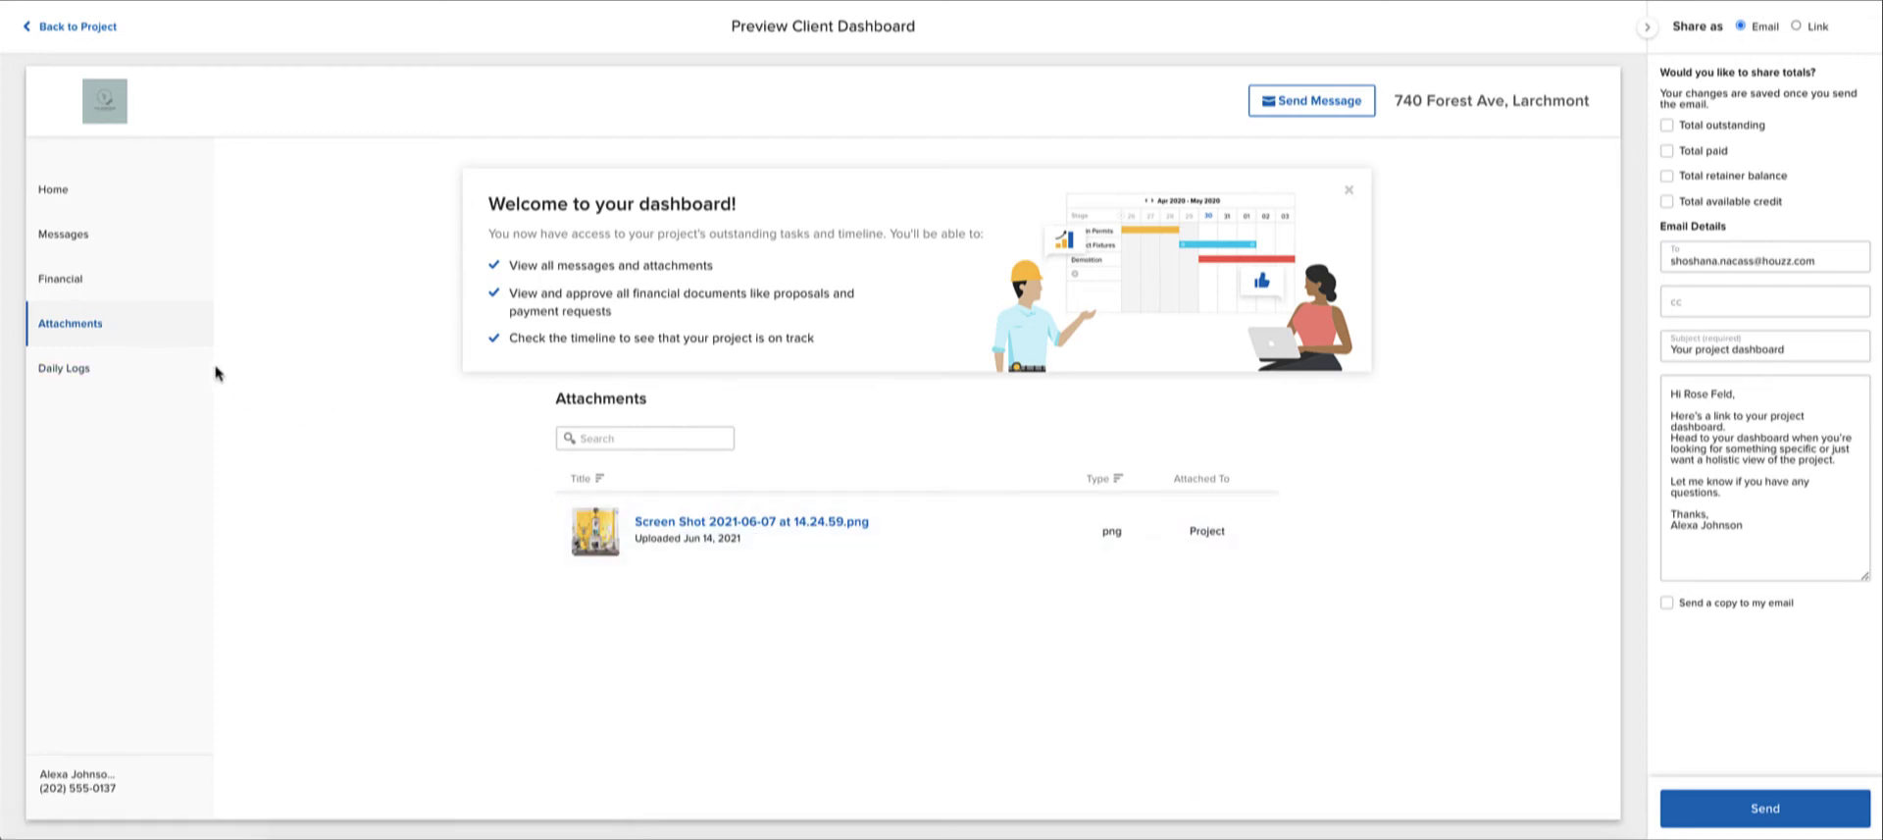
# Review the New Living Room daily log for Monday, July 19, 2021
pyautogui.click(108, 367)
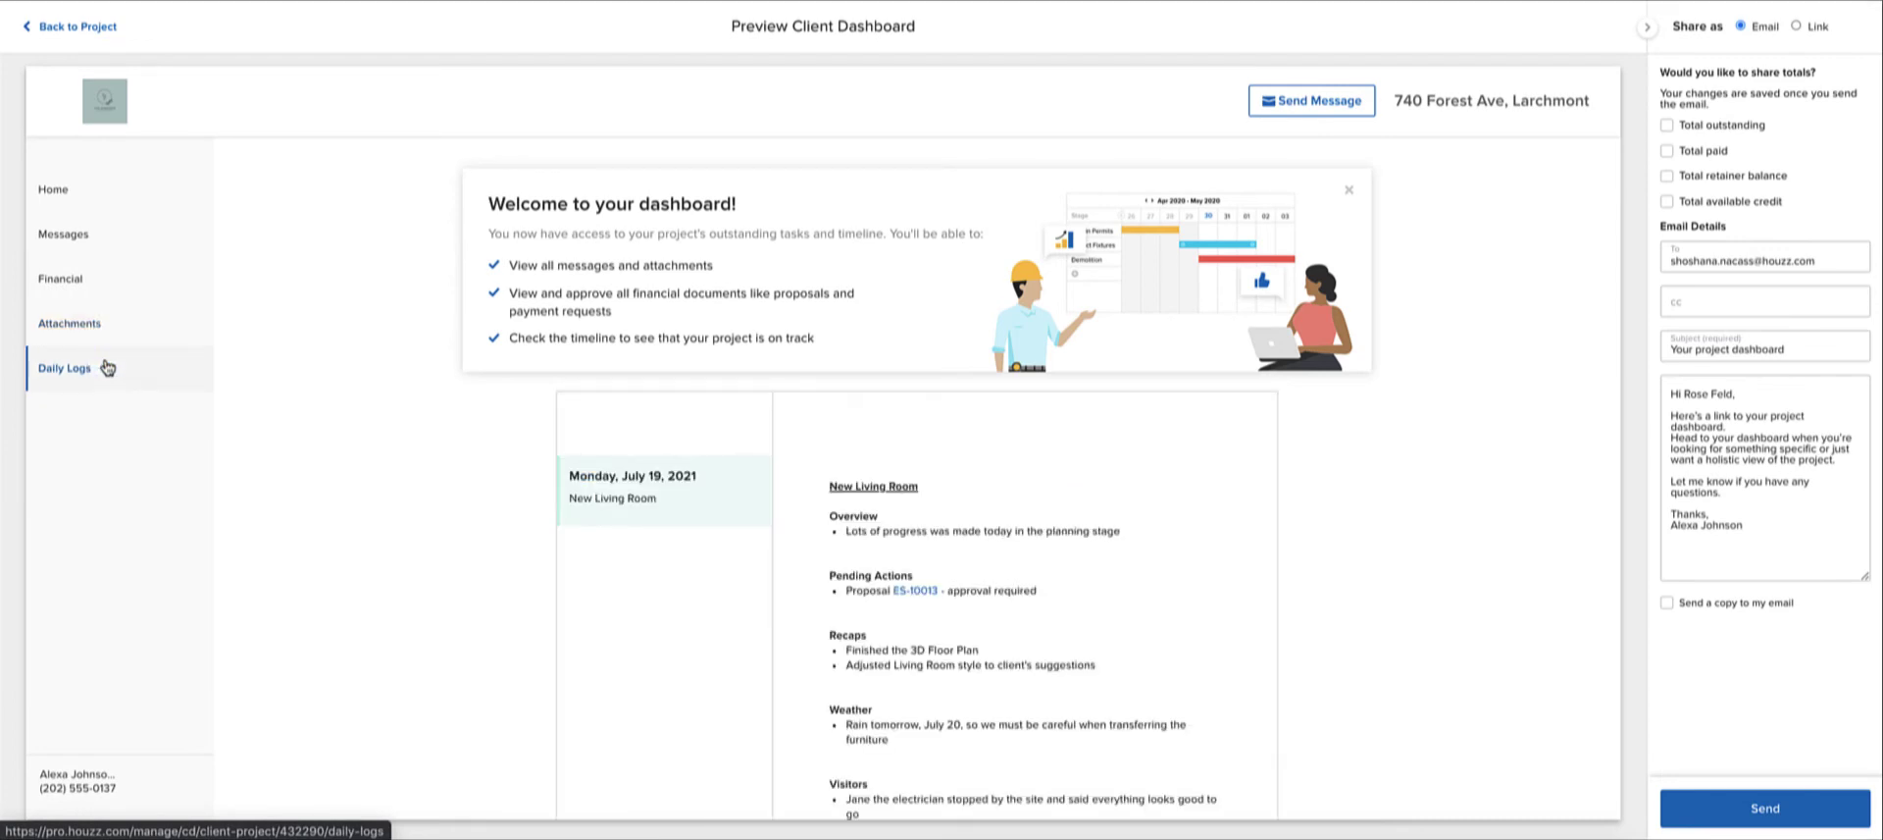
pyautogui.scroll(-1, 377, 510)
pyautogui.scroll(1, 376, 510)
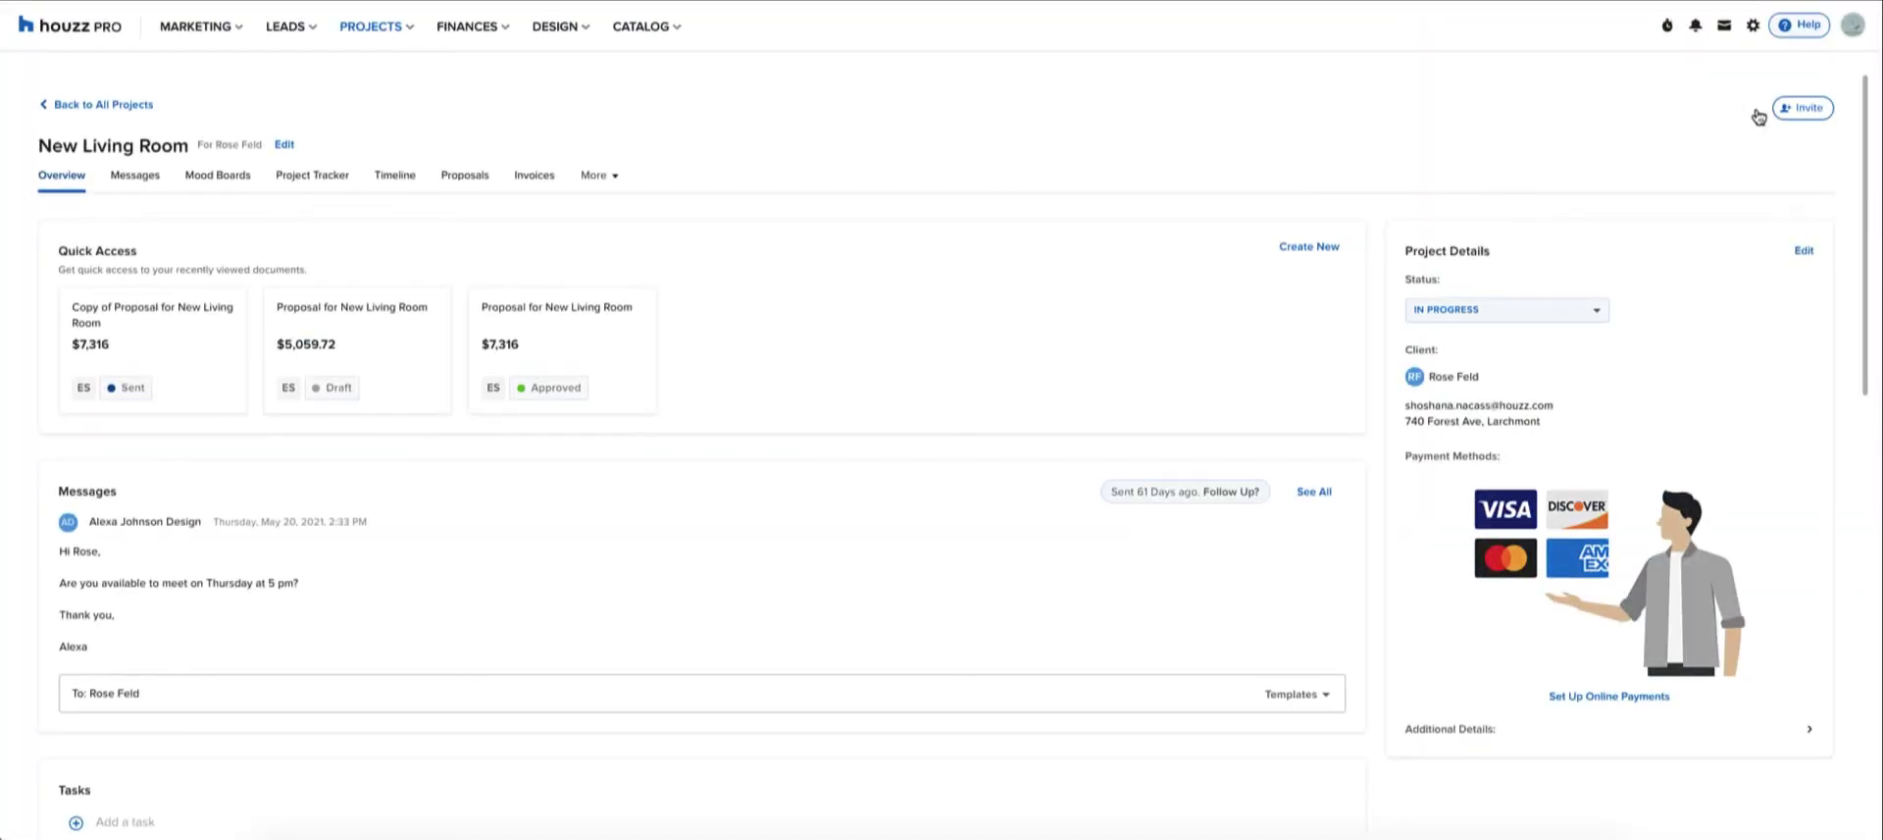
# Choose Invite > Client from the New Living Room project overview
pyautogui.click(1802, 110)
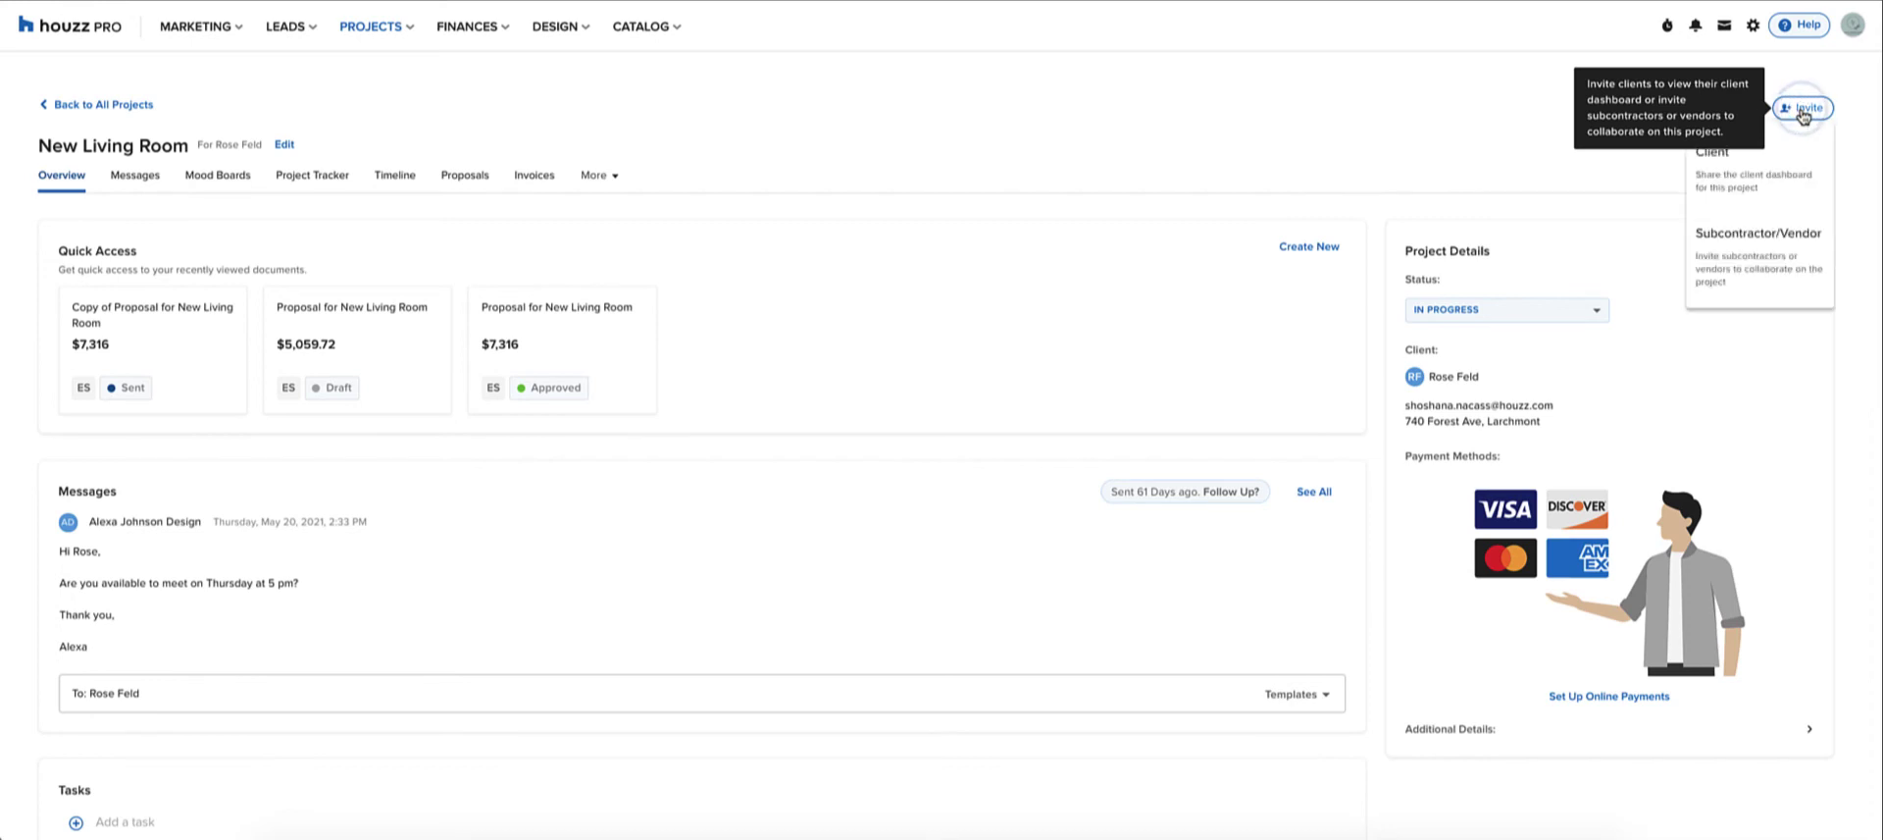
pyautogui.click(1762, 173)
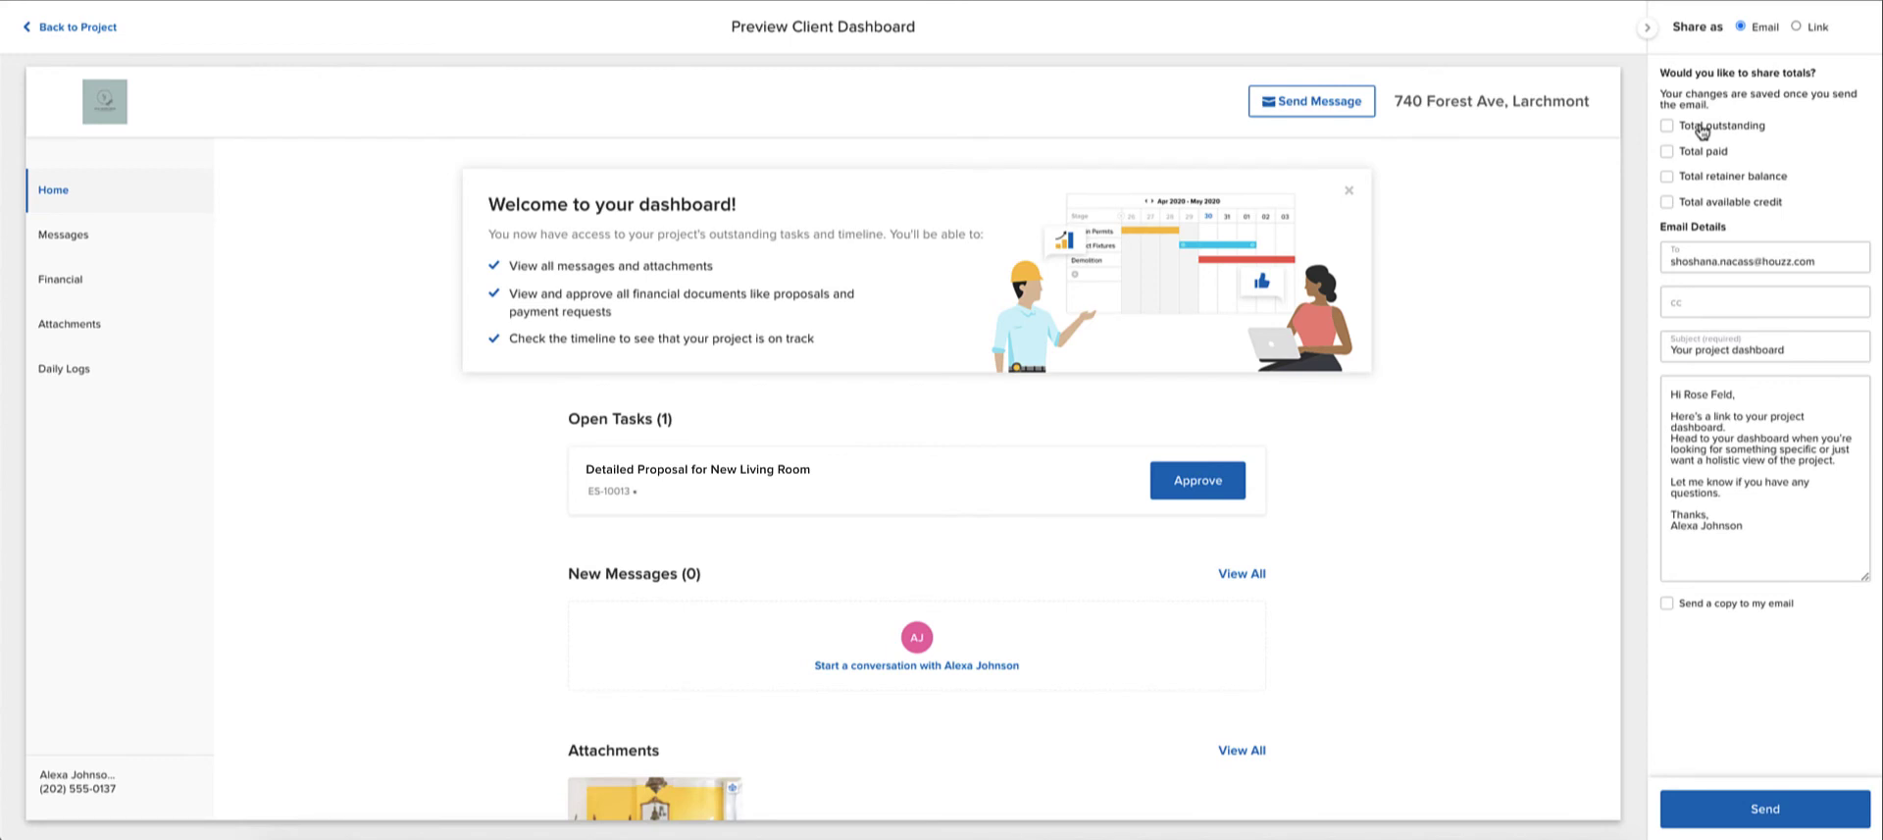
# Share total outstanding, available credit, retainer balance and paid totals, then send the dashboard email
pyautogui.click(1701, 129)
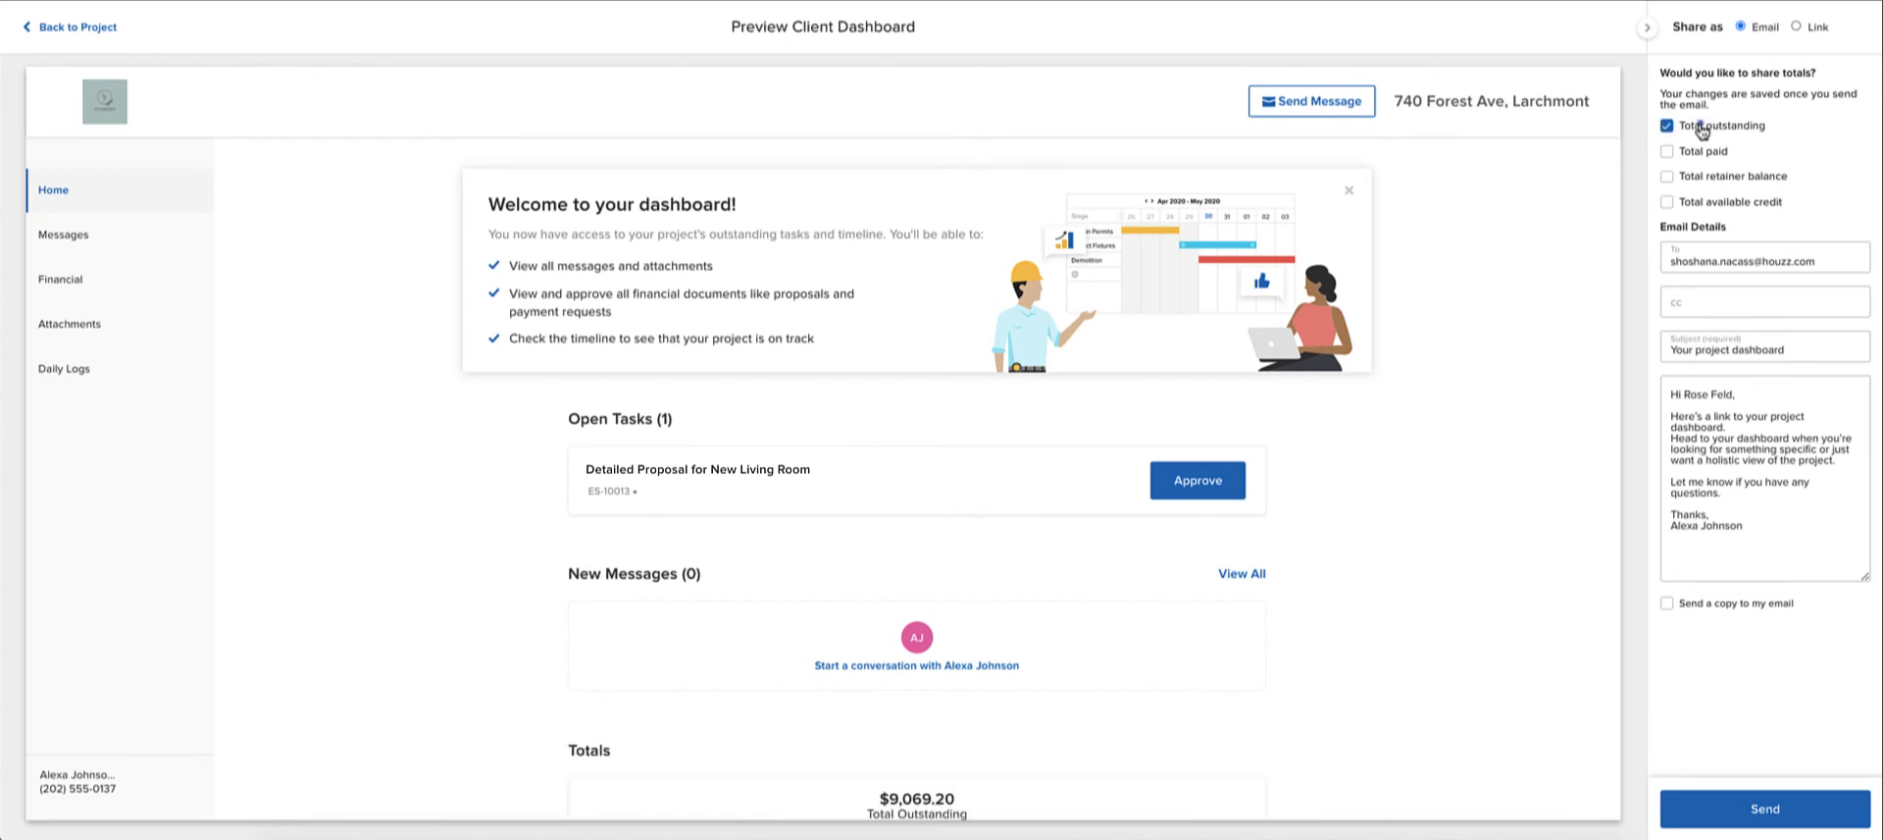
pyautogui.click(1709, 203)
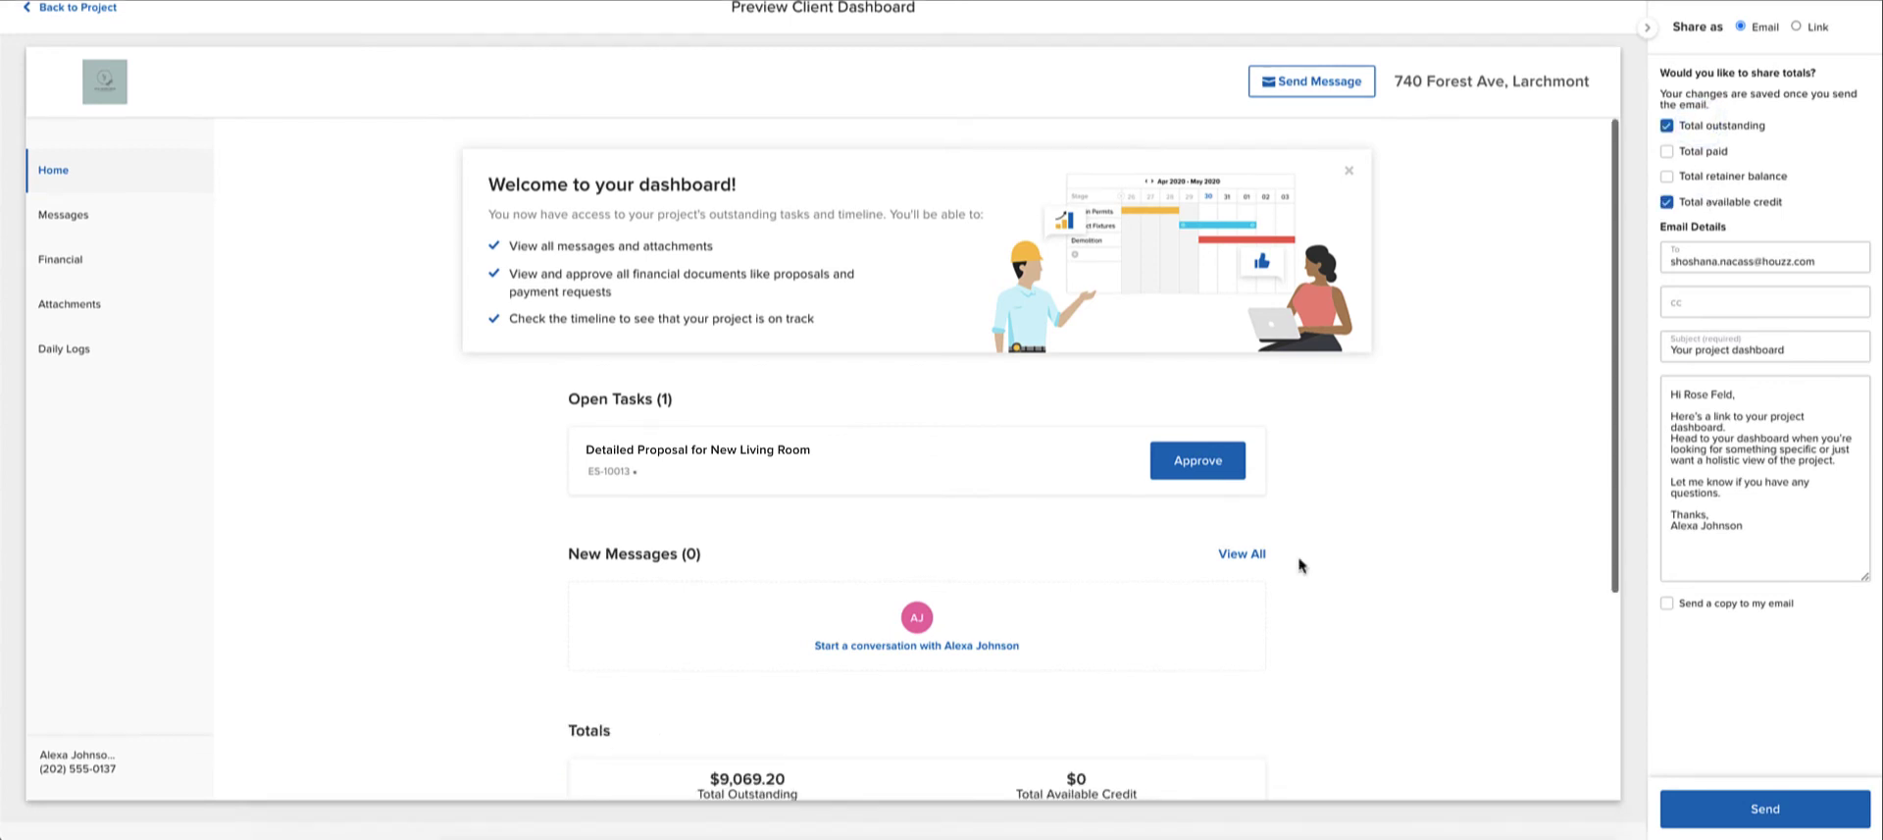
pyautogui.click(1686, 177)
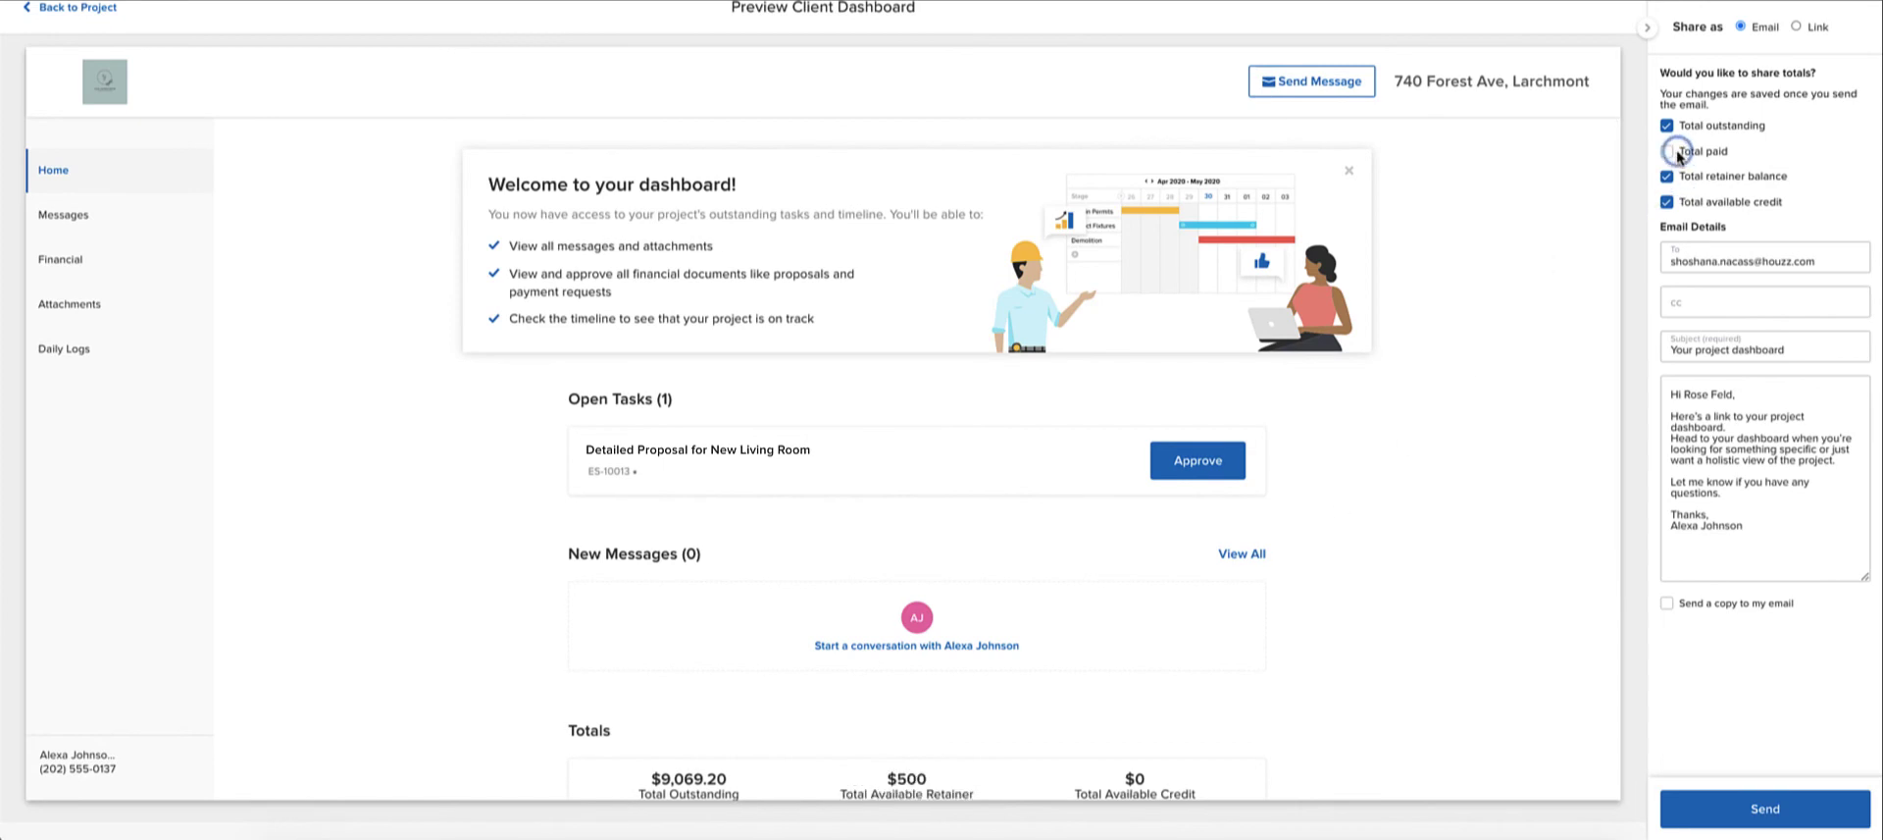
pyautogui.click(1675, 150)
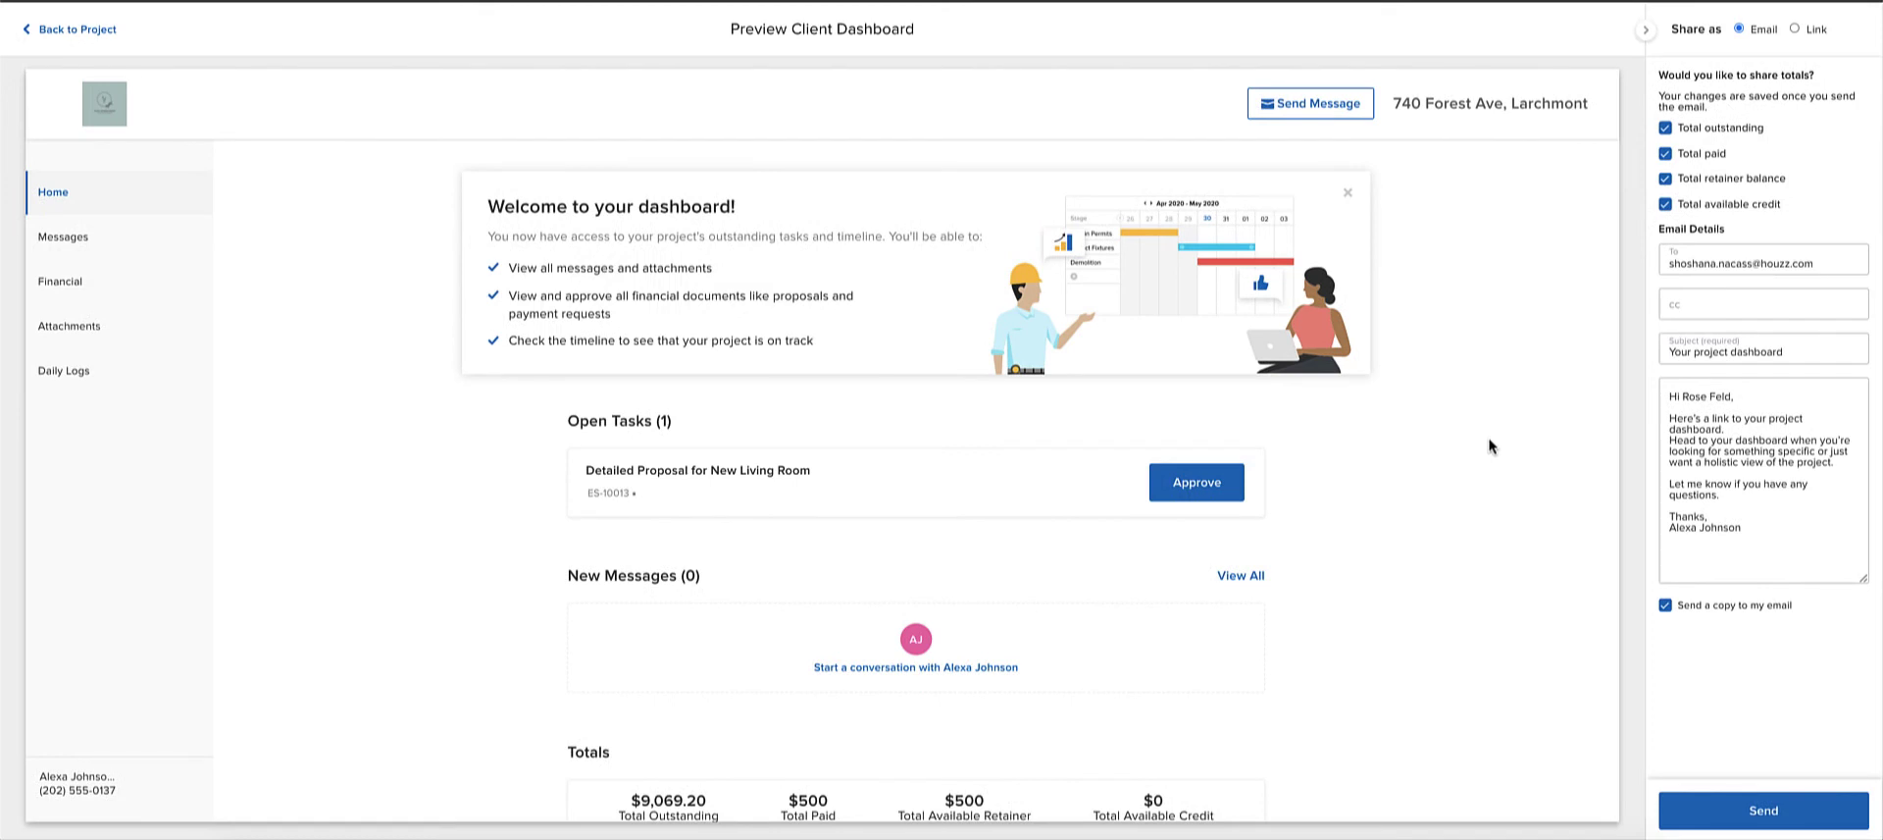
pyautogui.click(1763, 807)
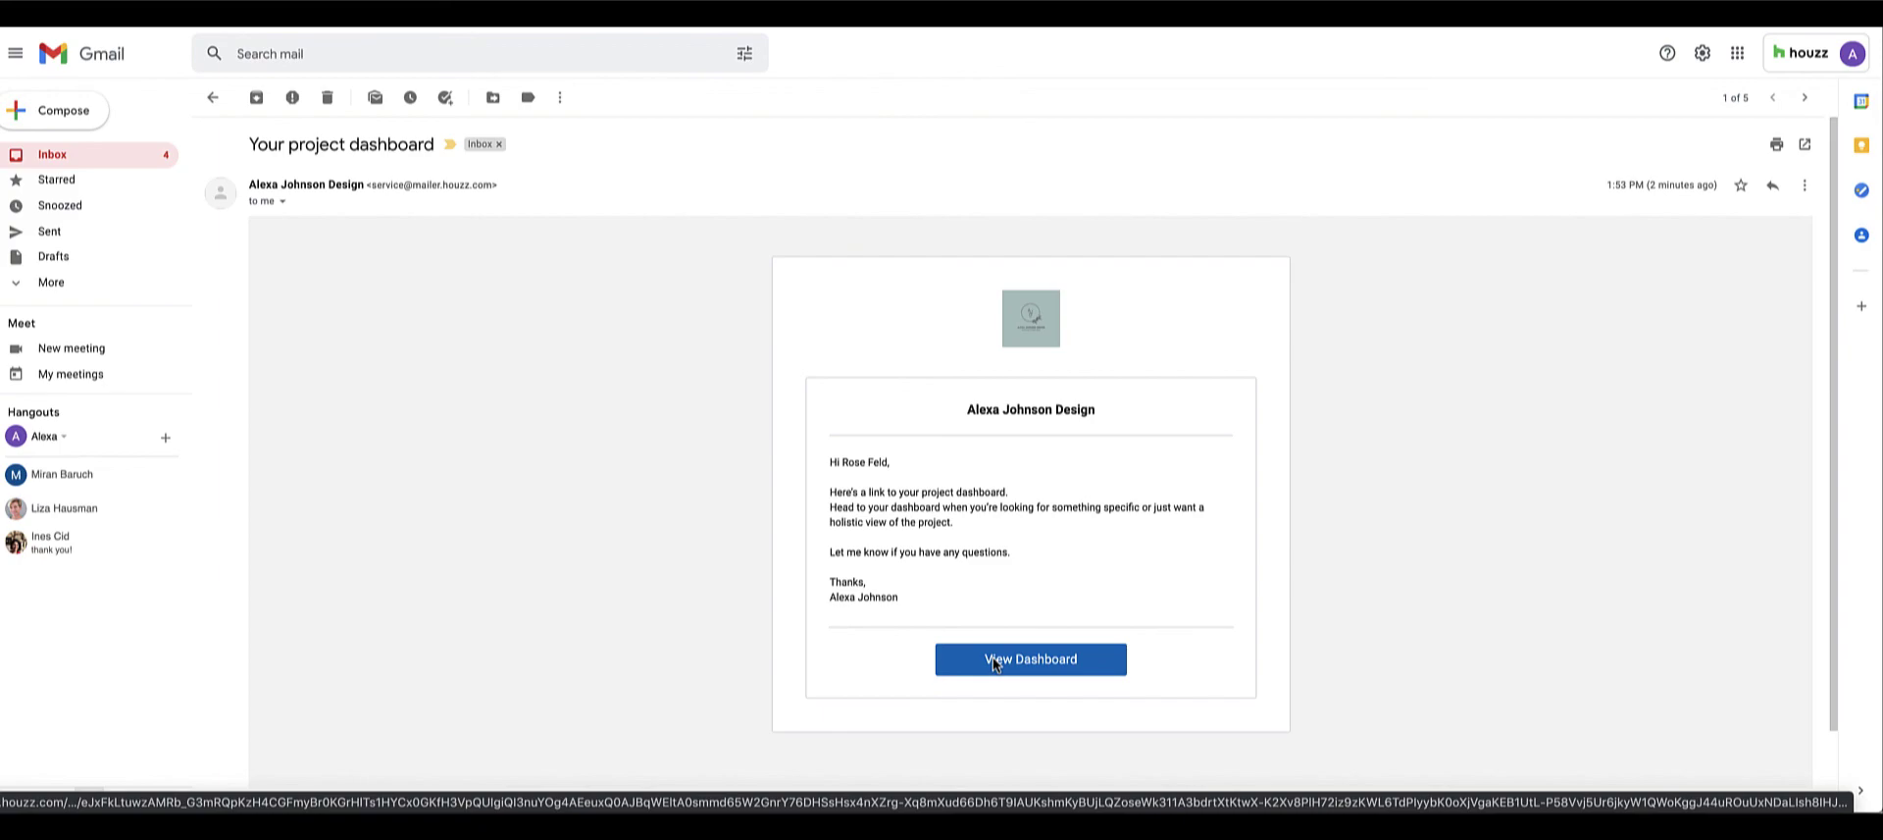
# Open the 'Your project dashboard' invitation email and its View Dashboard link
pyautogui.click(995, 664)
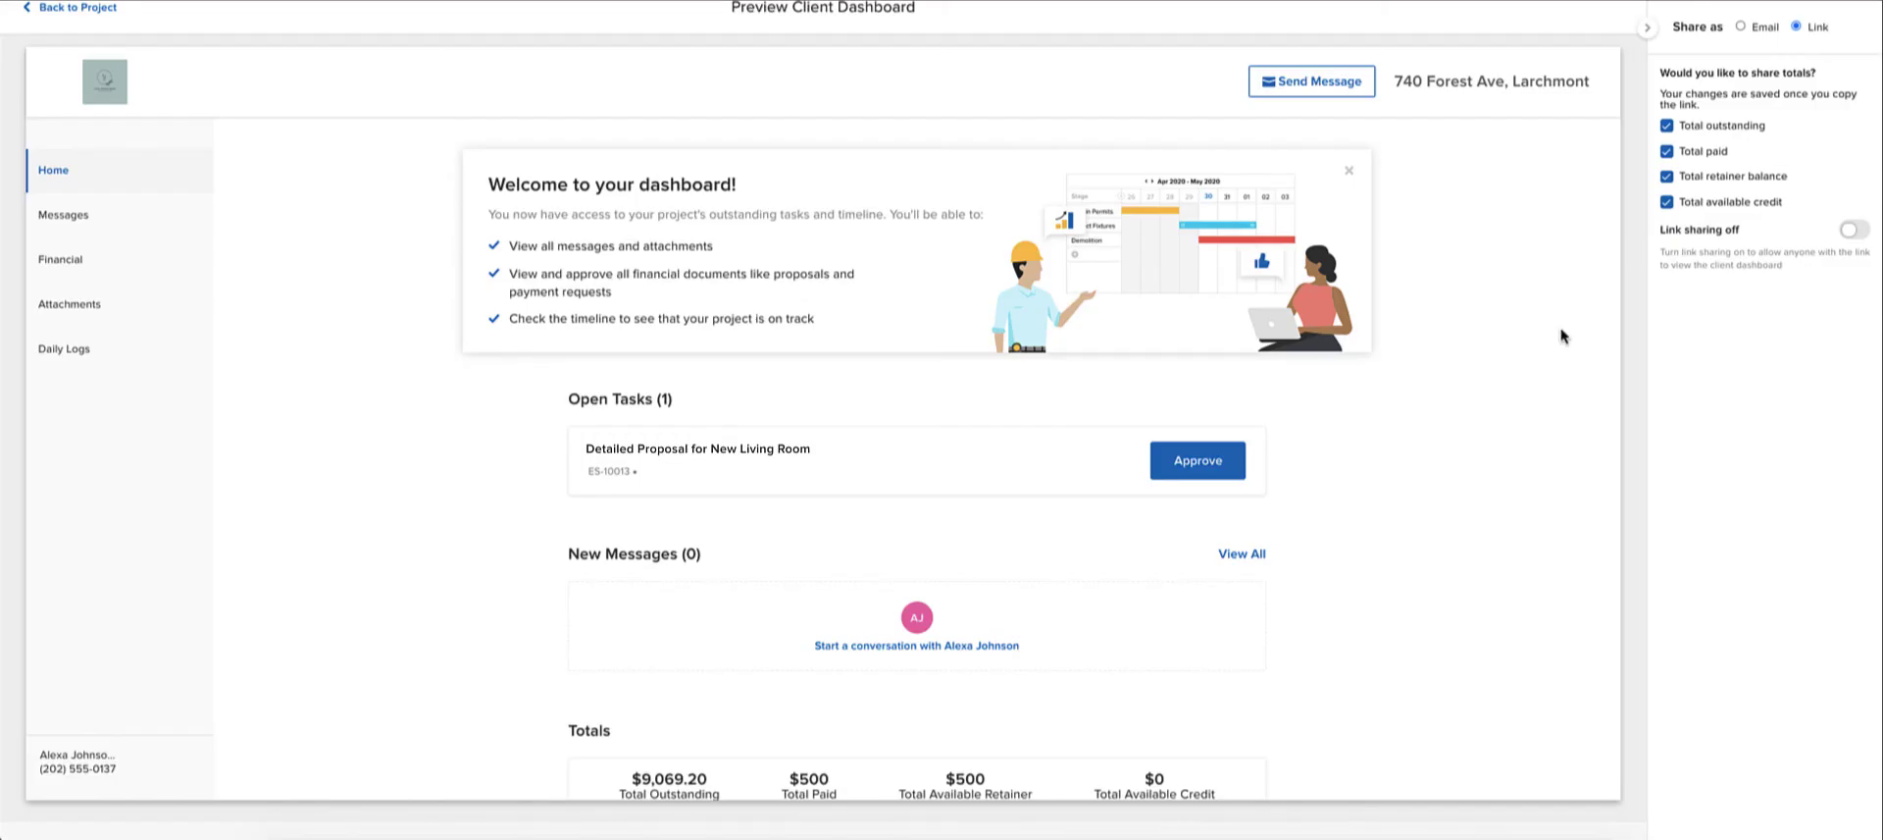
# Switch on link sharing for the client dashboard and copy its share link to the clipboard
pyautogui.scroll(-1, 1530, 438)
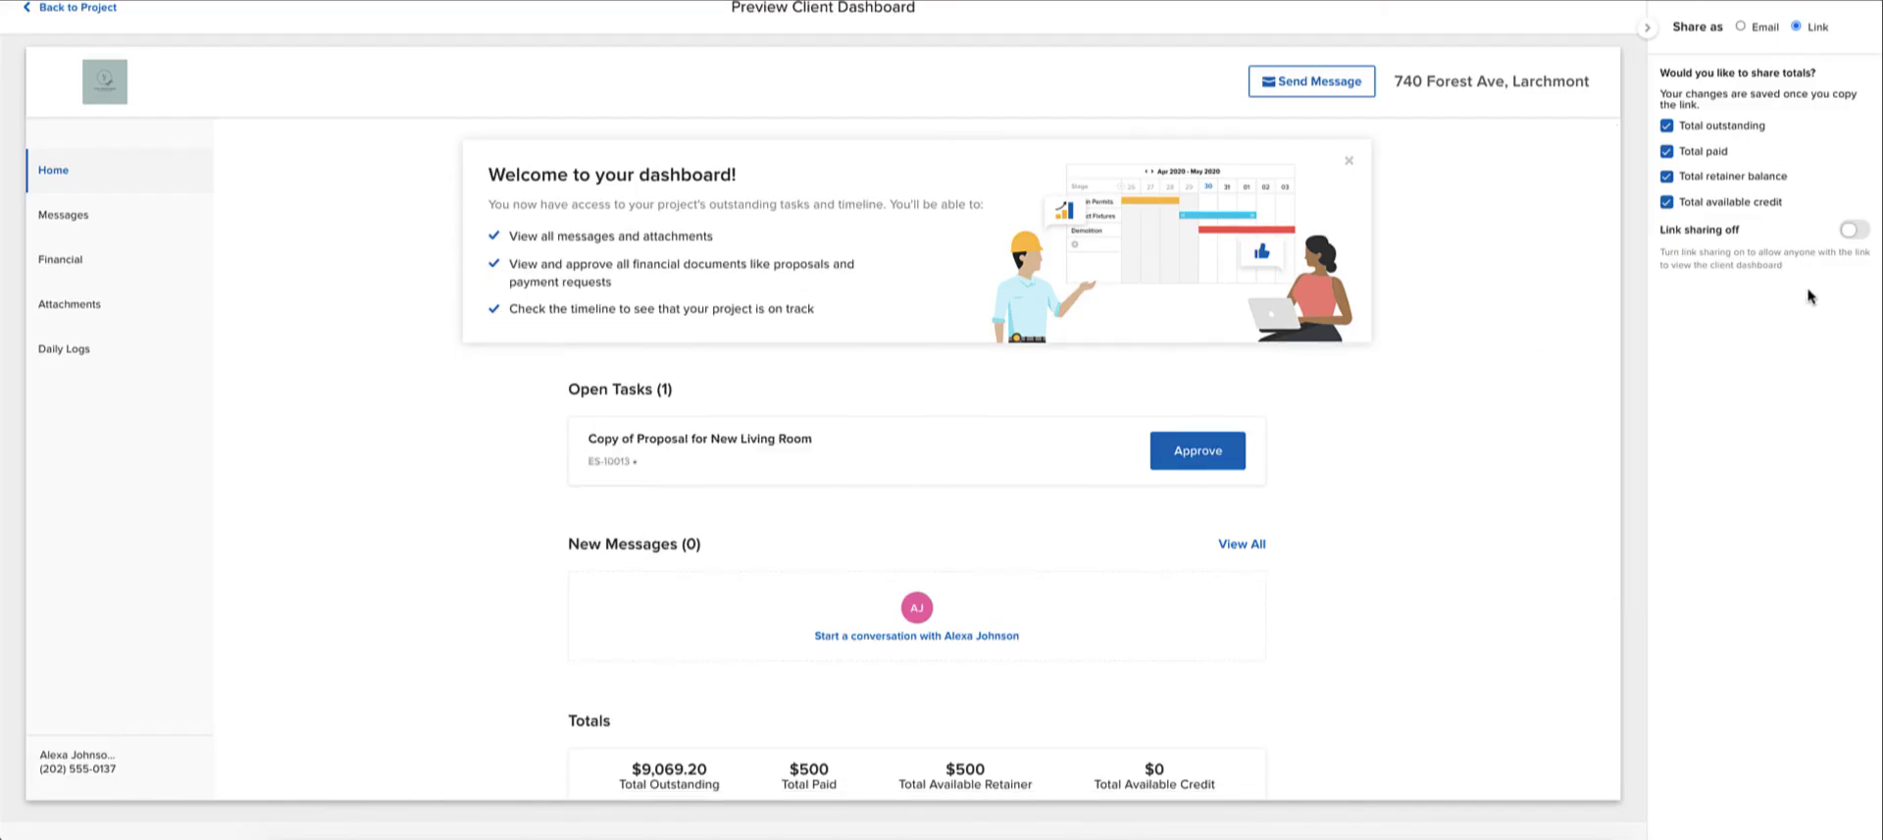
pyautogui.click(1856, 232)
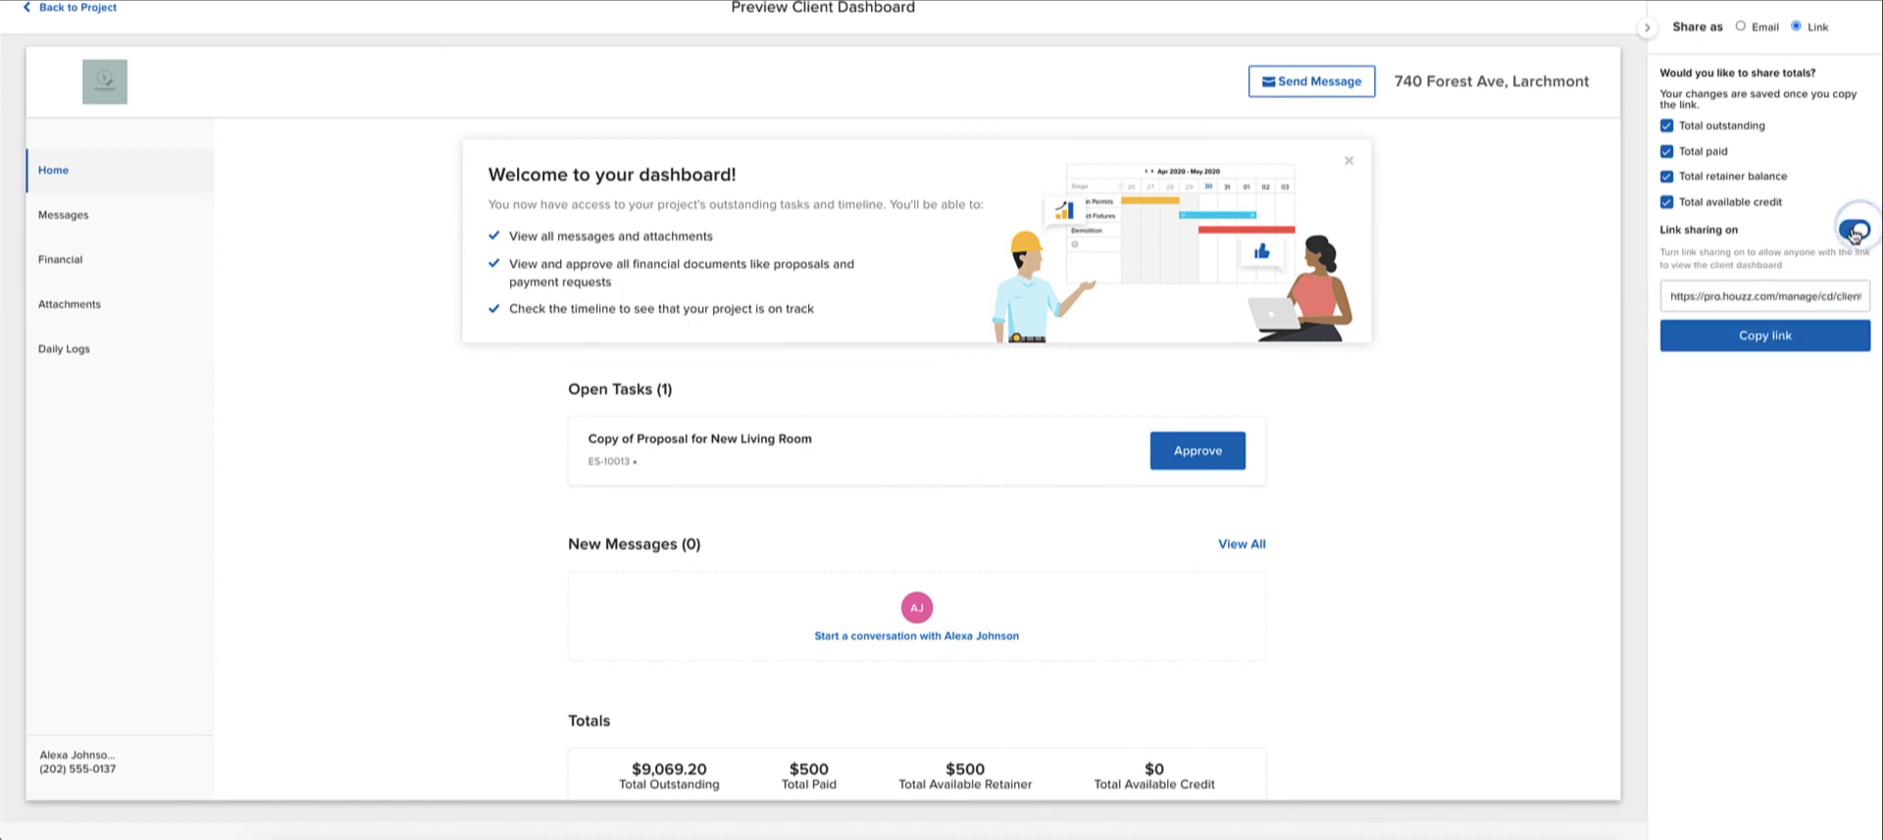
pyautogui.click(1775, 339)
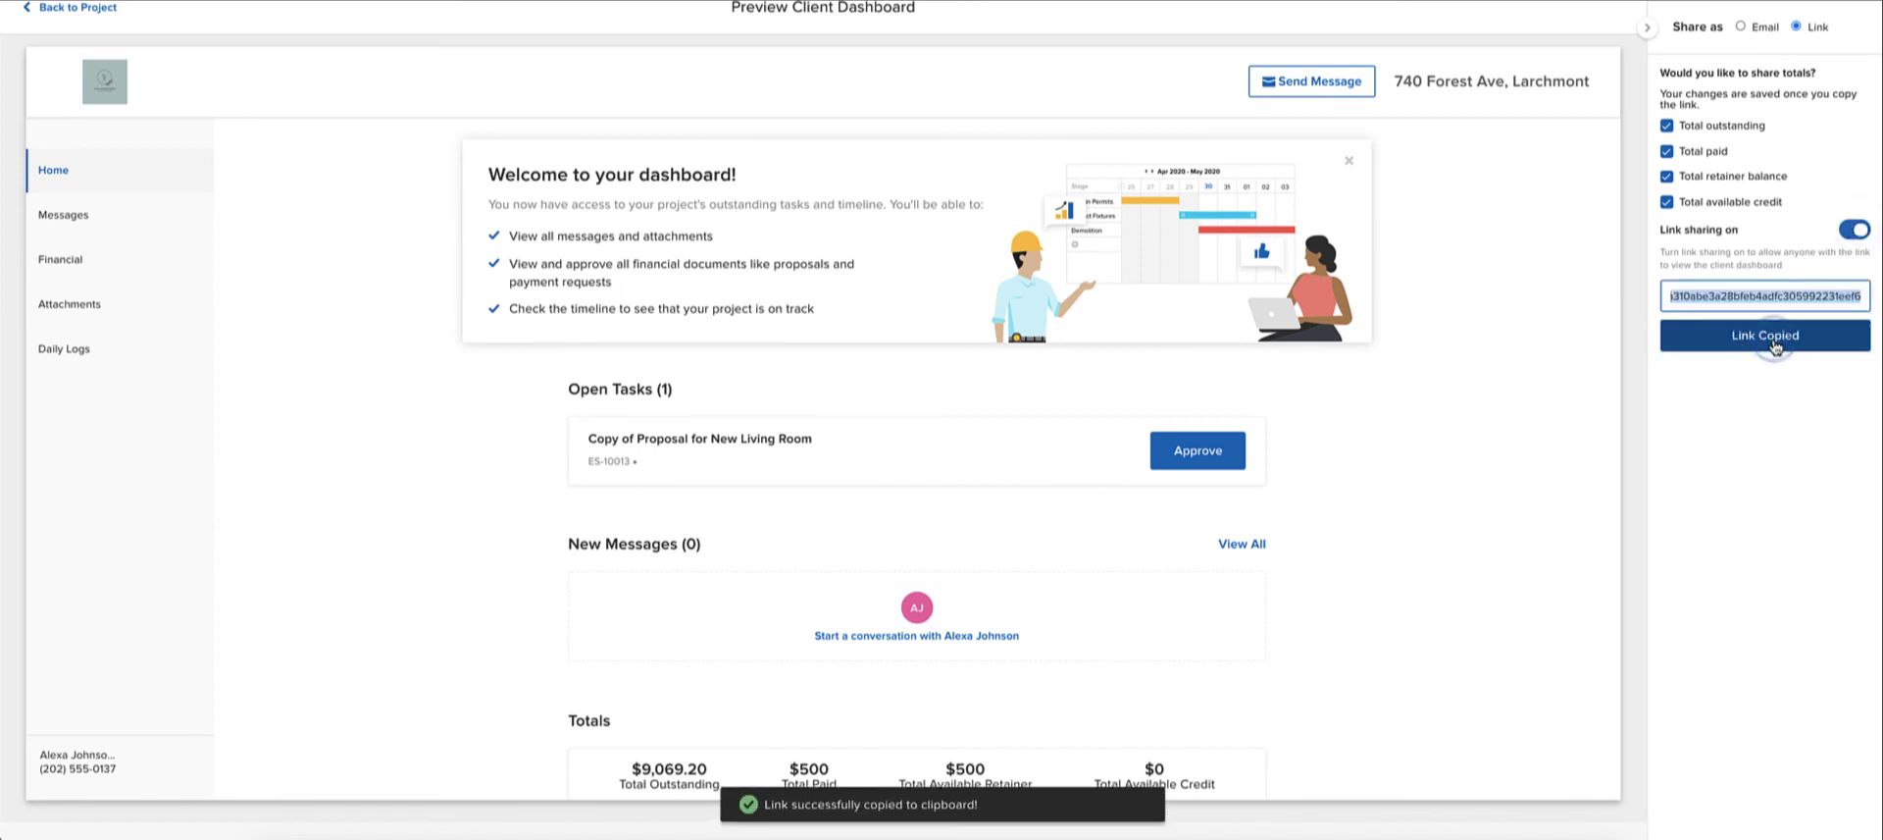